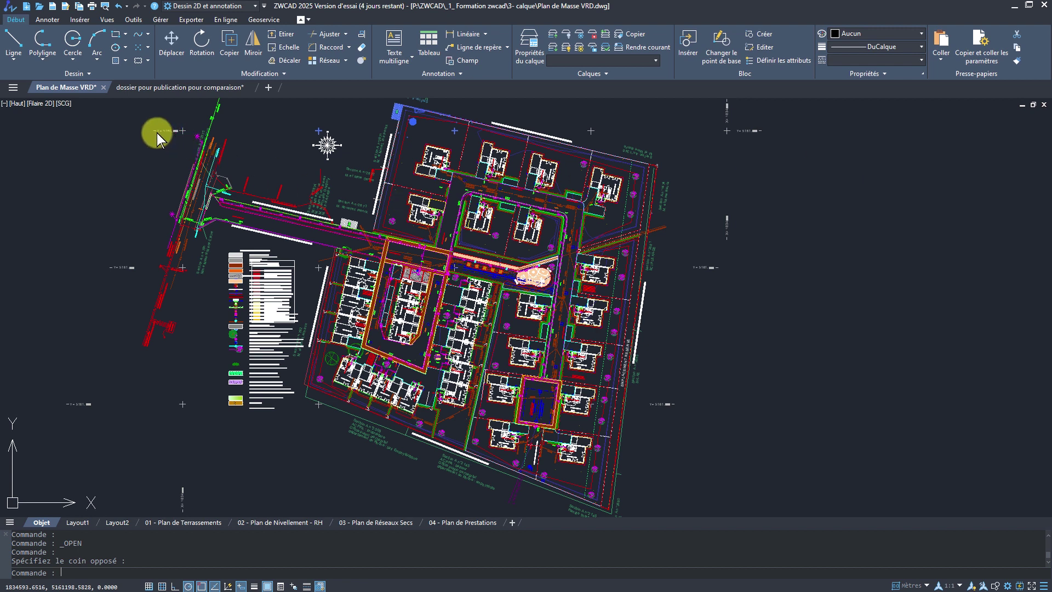
Preview the Dessin, Modification and Annotation slide-outs, then expand the Calques panel slide-out.
click(92, 73)
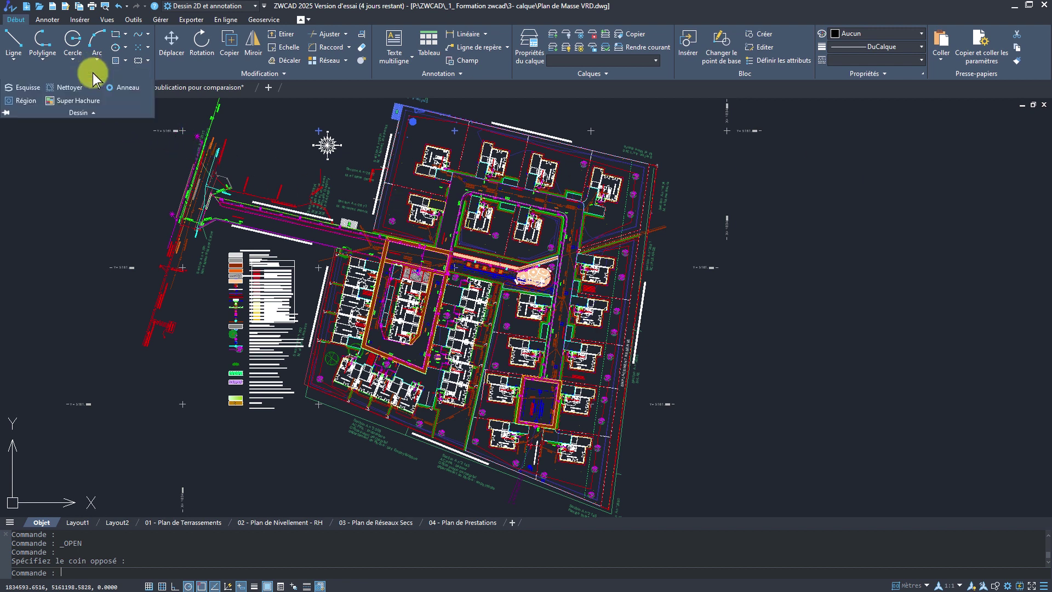
click(113, 111)
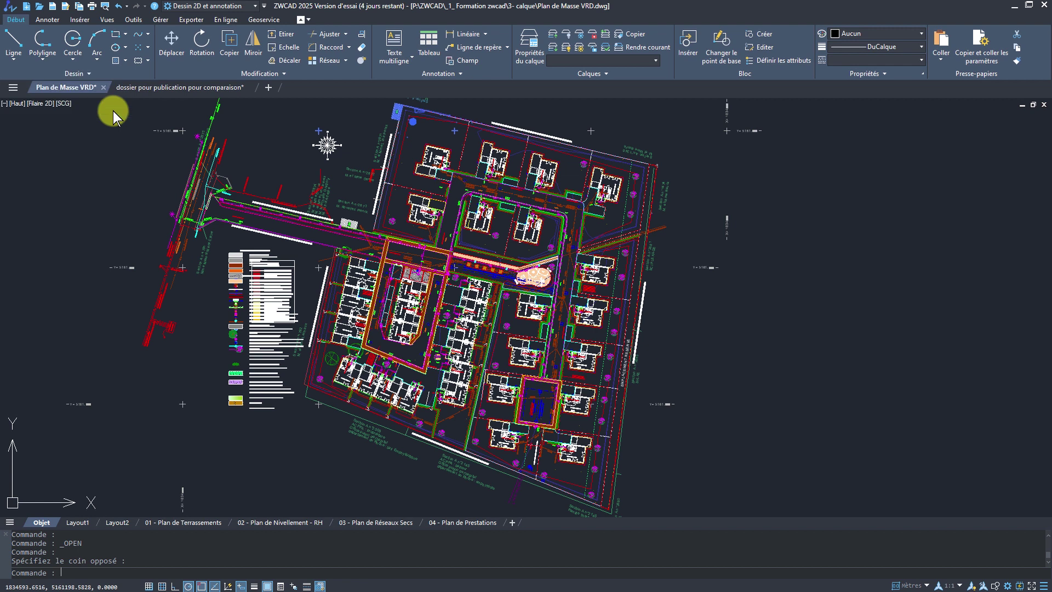
click(288, 74)
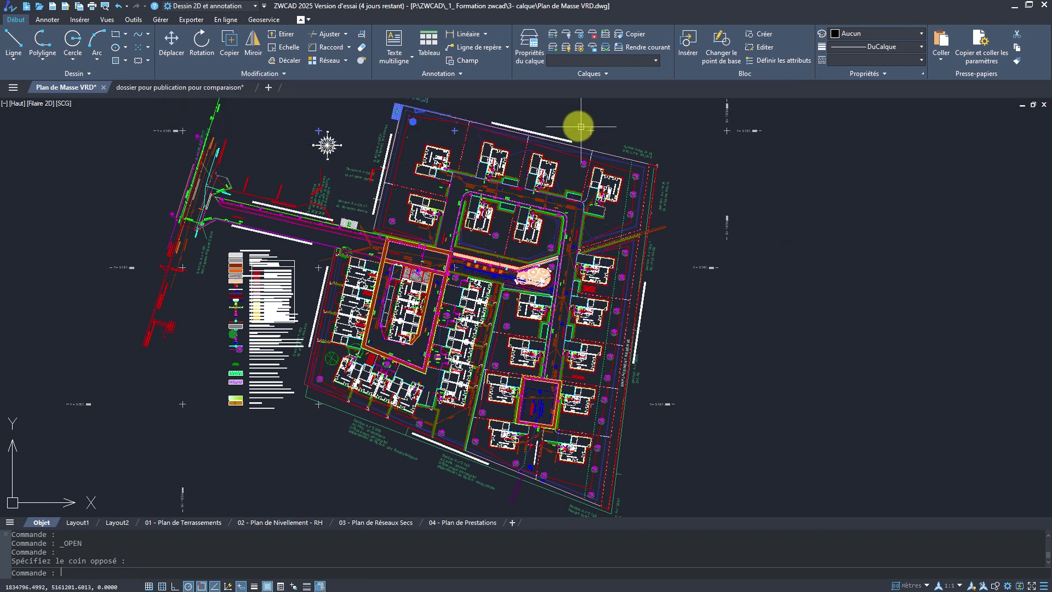
click(488, 74)
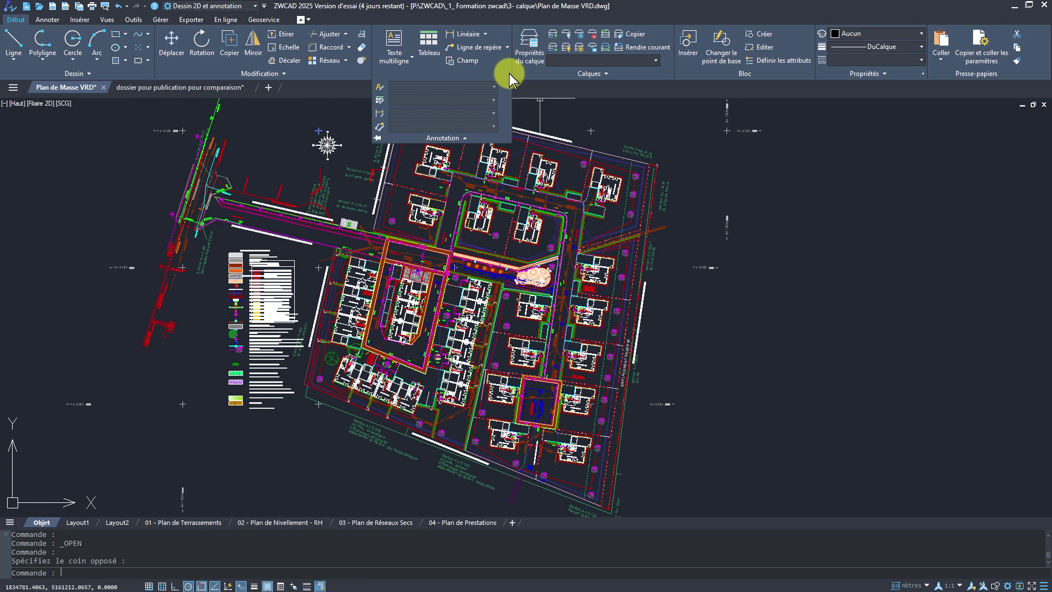
double_click(613, 114)
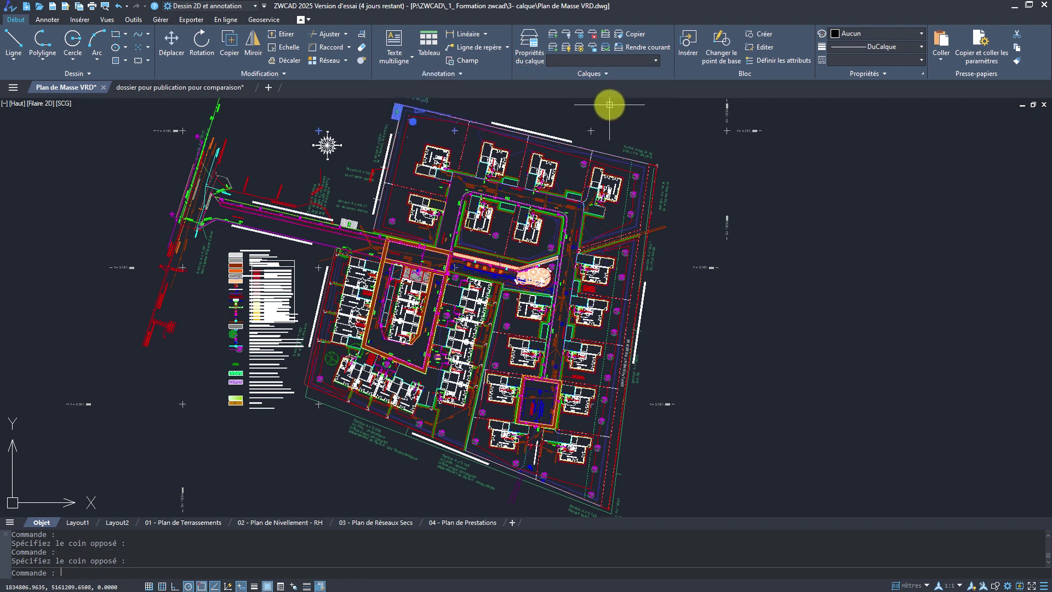
click(633, 77)
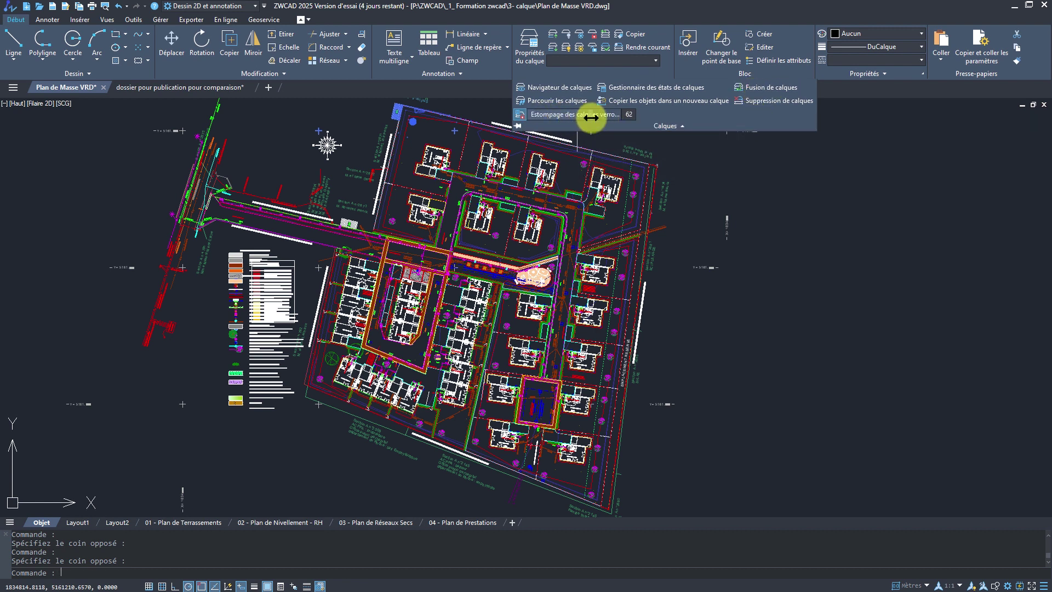
Raise locked-layer fading to 62 and move the Propriétés and Presse-papiers panels ahead of Bloc.
drag(593, 116, 556, 114)
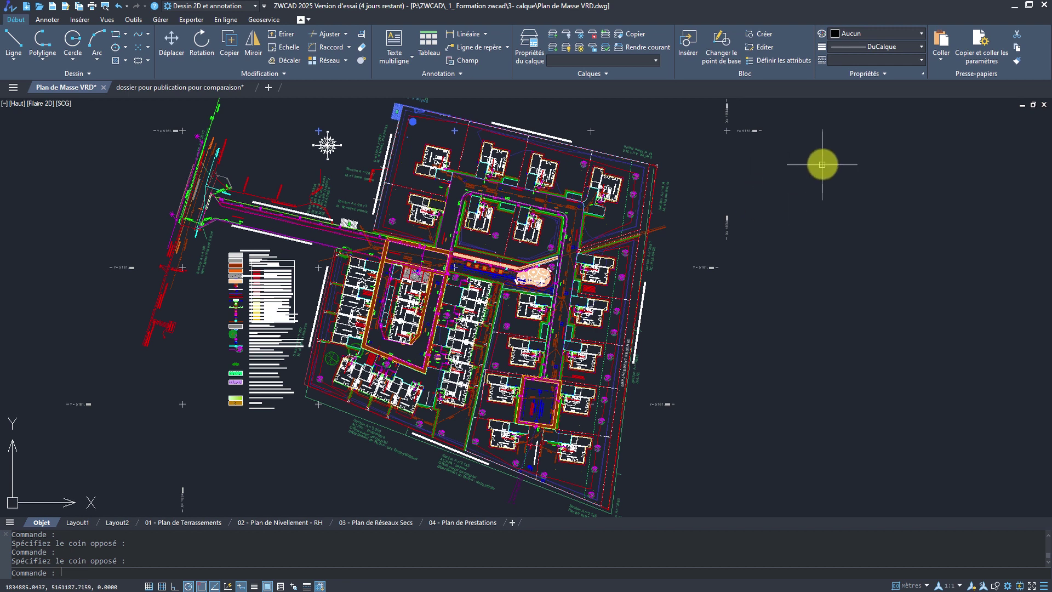
drag(882, 74, 722, 72)
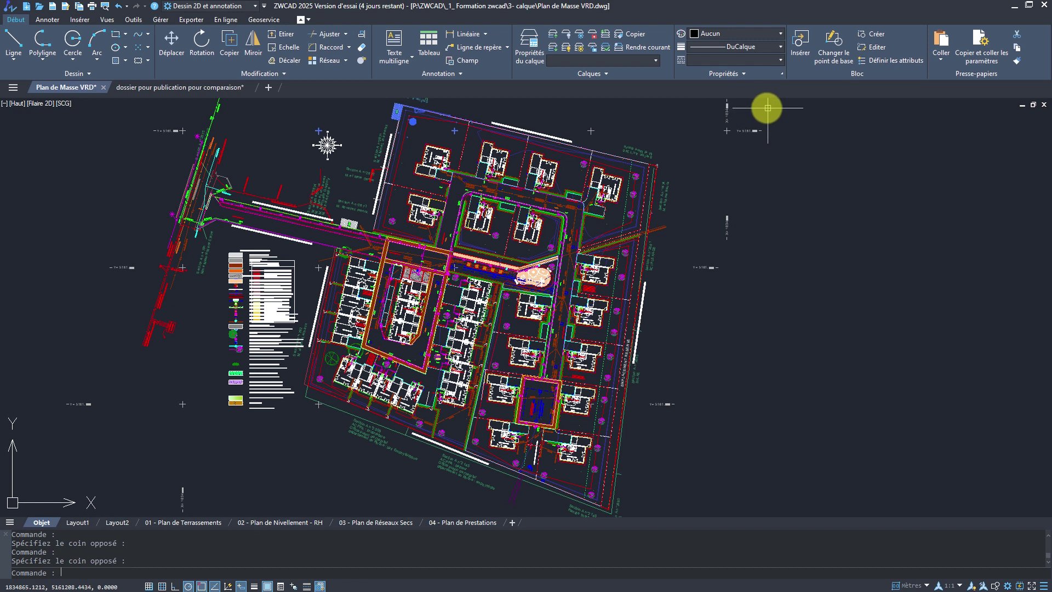
drag(976, 74, 787, 67)
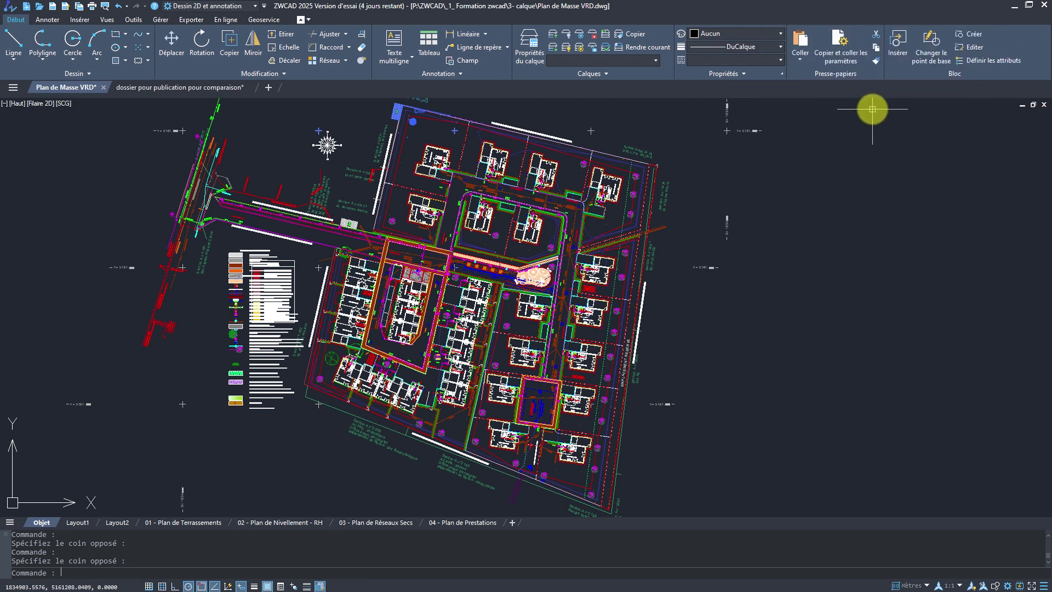
middle_drag(793, 158, 958, 159)
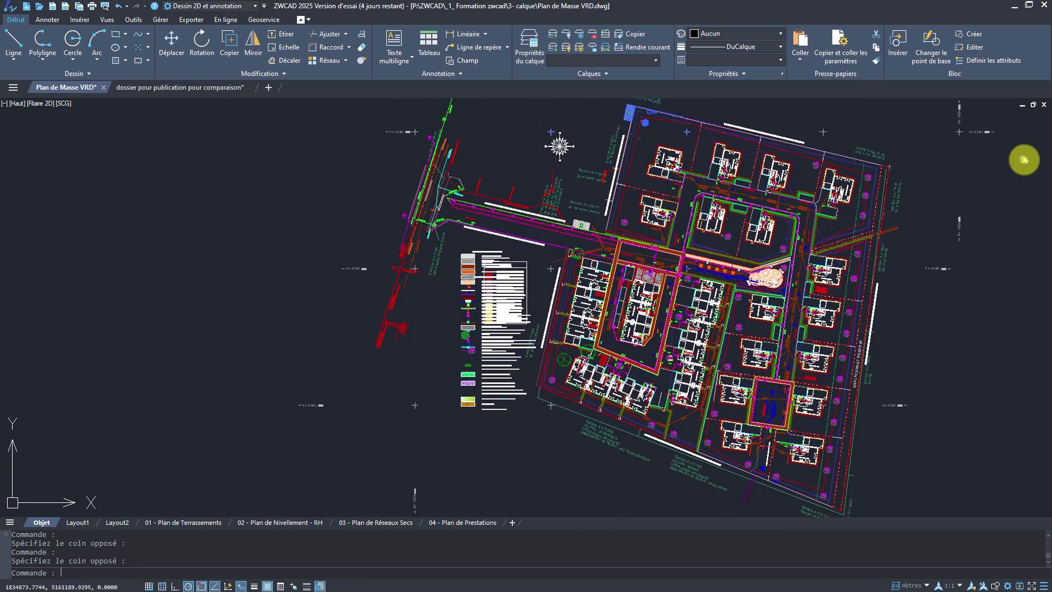
drag(856, 74, 197, 190)
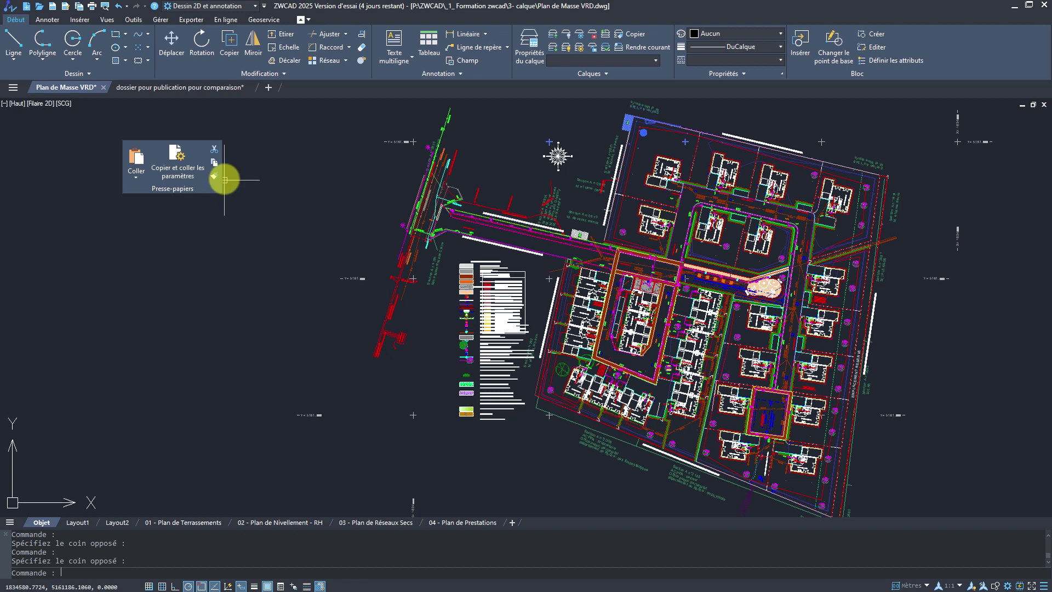
mouse_move(838, 72)
mouse_down()
mouse_move(314, 248)
mouse_move(167, 278)
mouse_up()
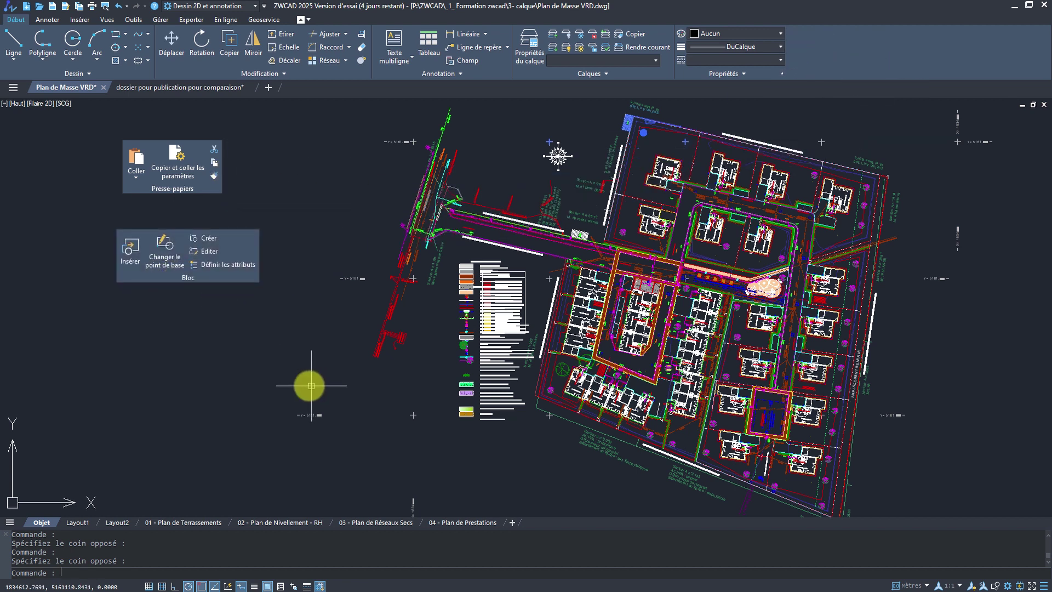
drag(265, 276, 240, 186)
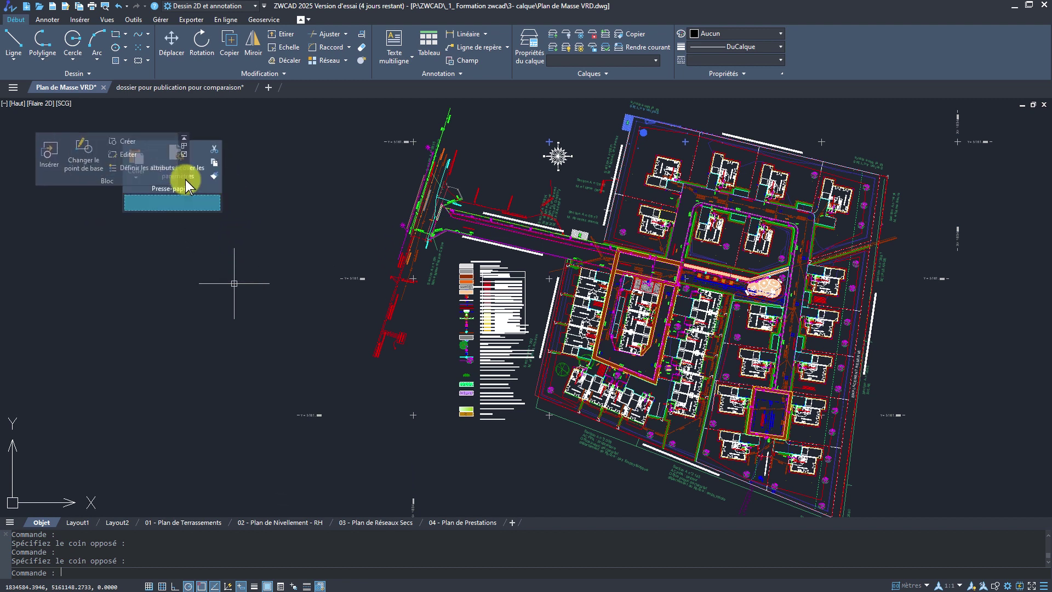
drag(240, 187, 185, 180)
drag(270, 216, 278, 223)
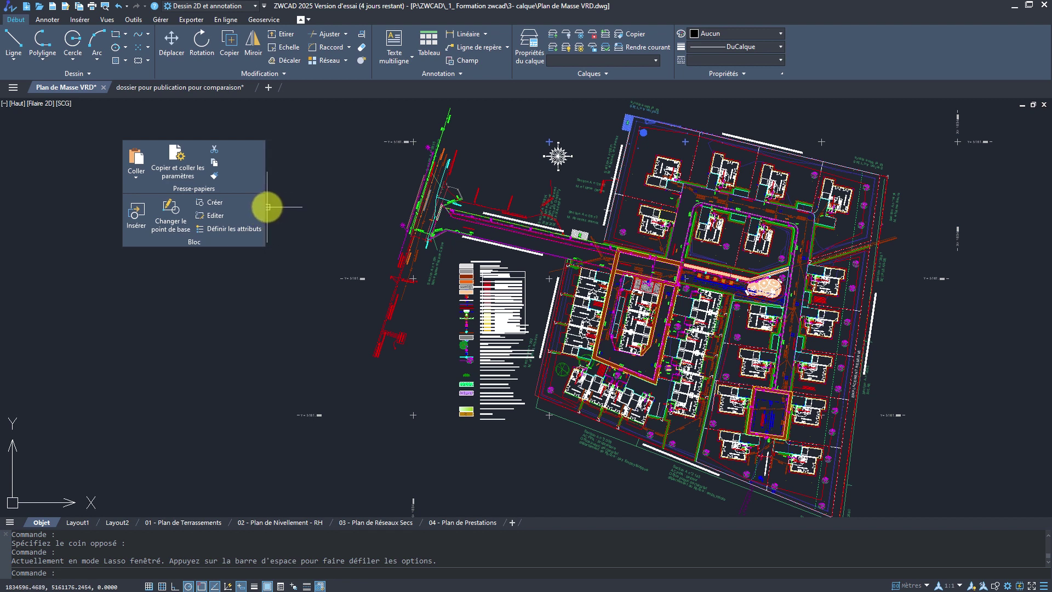
mouse_move(249, 172)
mouse_down()
mouse_move(254, 209)
mouse_move(186, 235)
mouse_up()
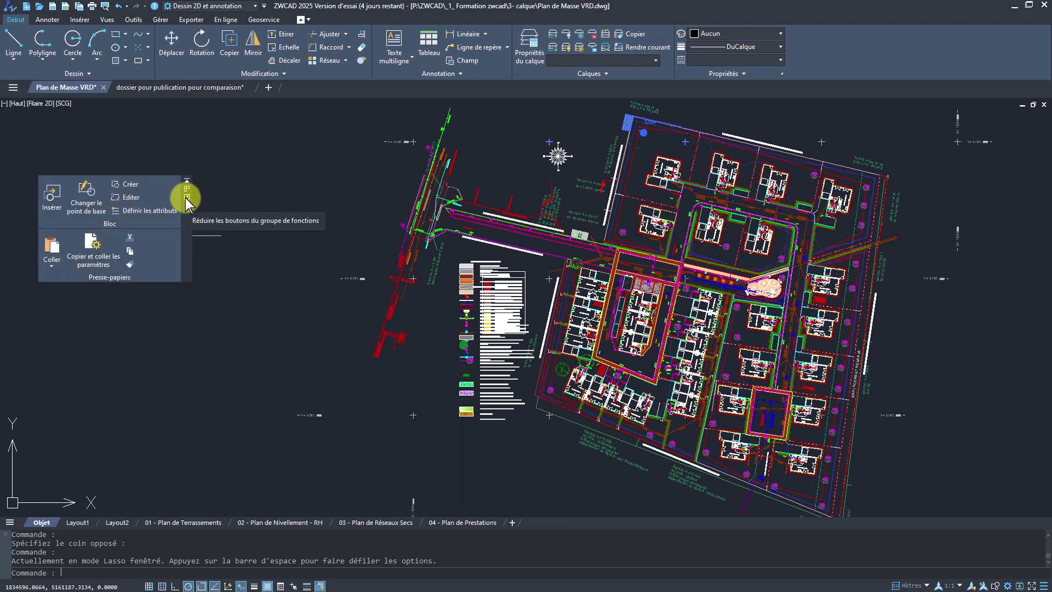
click(186, 198)
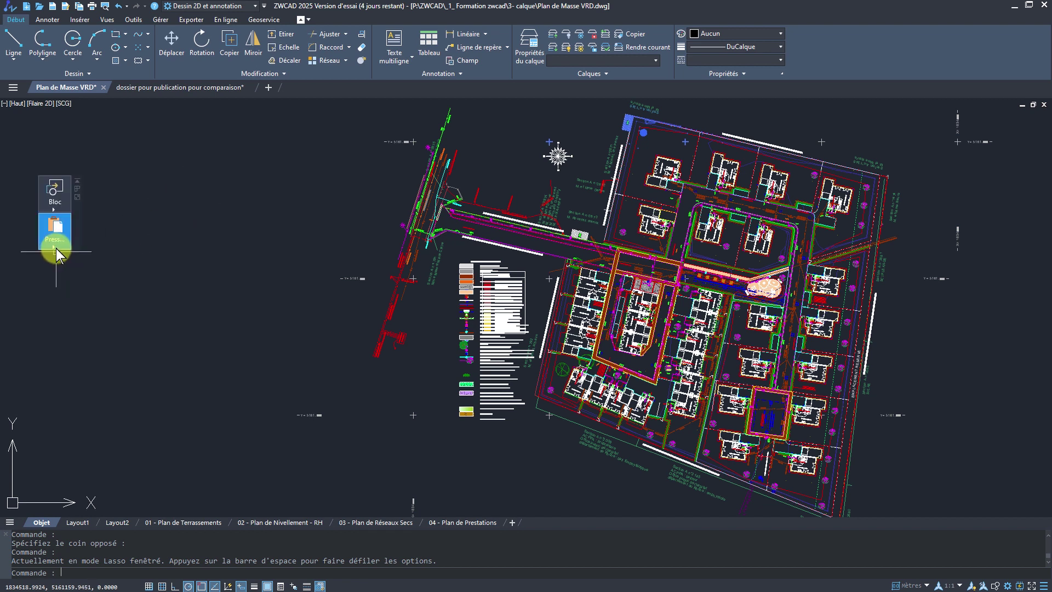
mouse_move(54, 231)
mouse_move(55, 195)
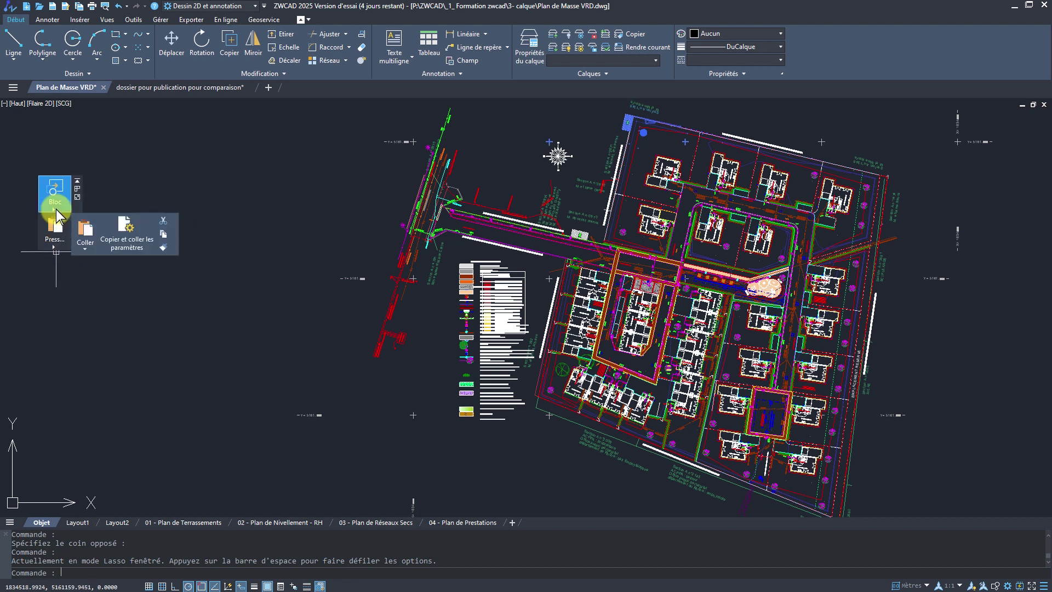
click(75, 240)
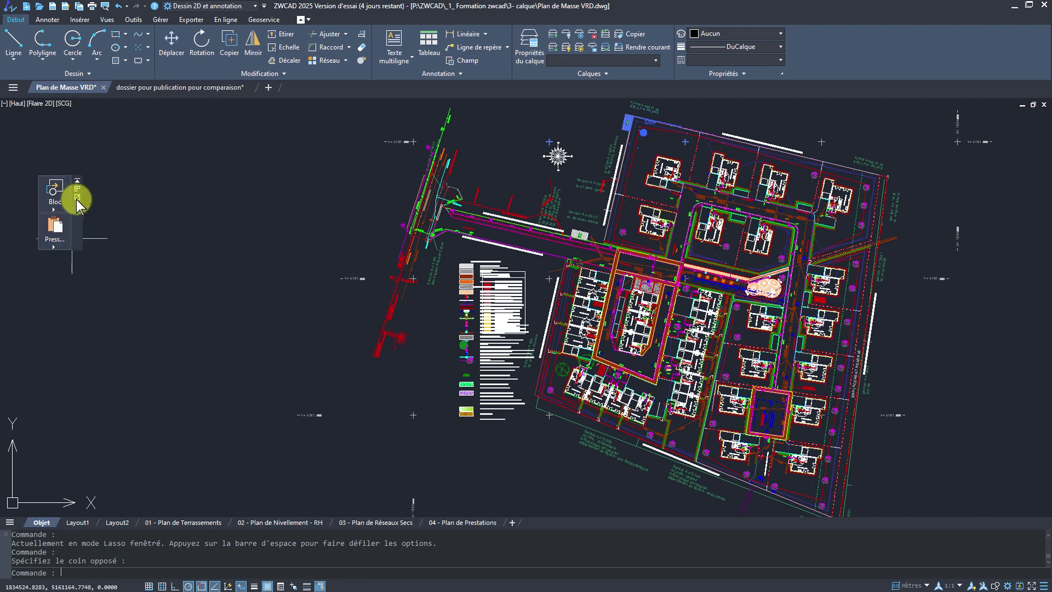
click(77, 199)
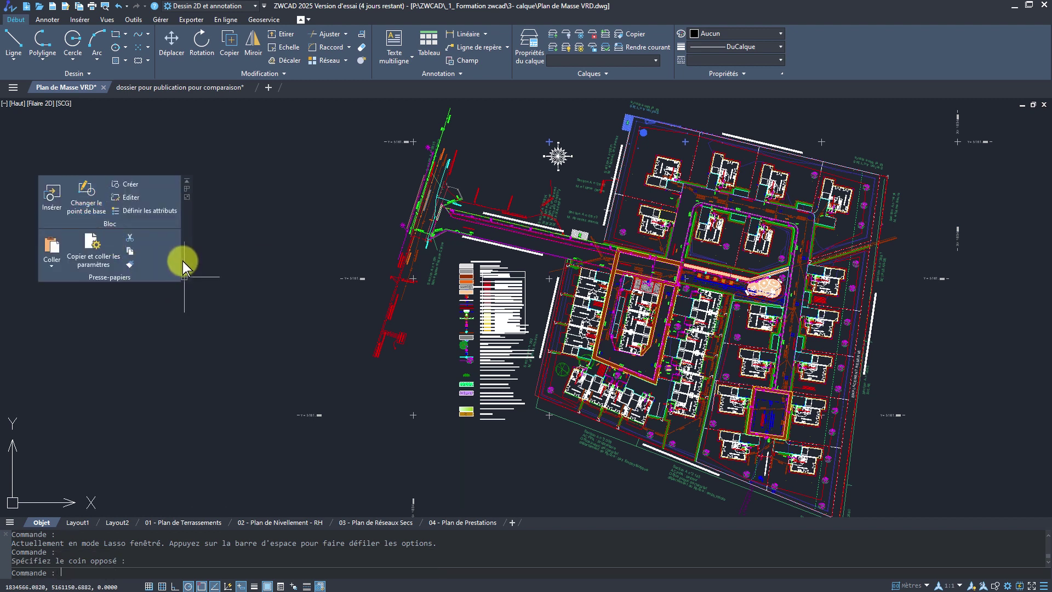
click(186, 181)
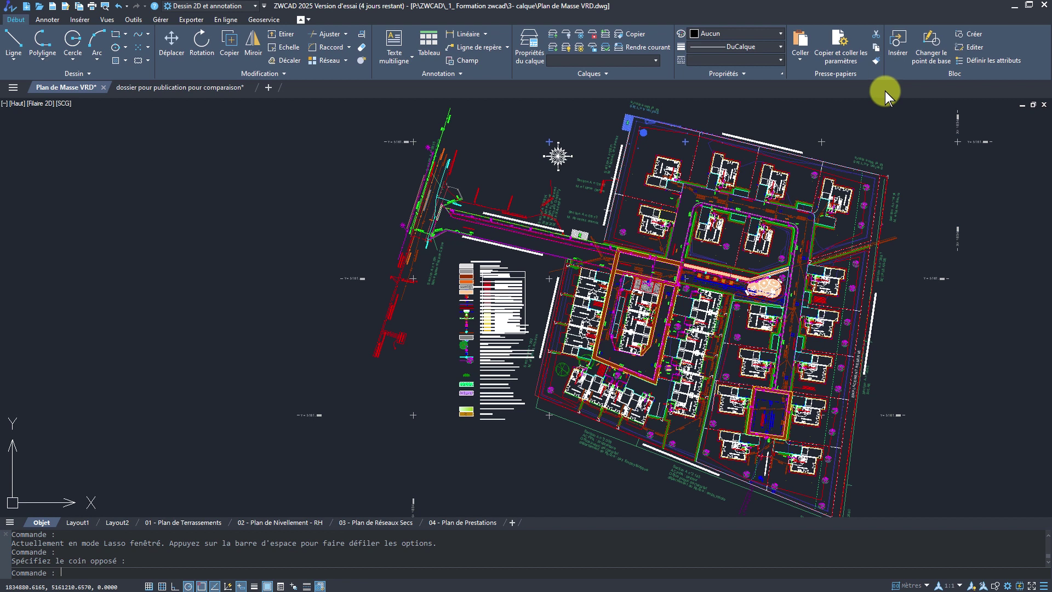
middle_drag(885, 160, 774, 164)
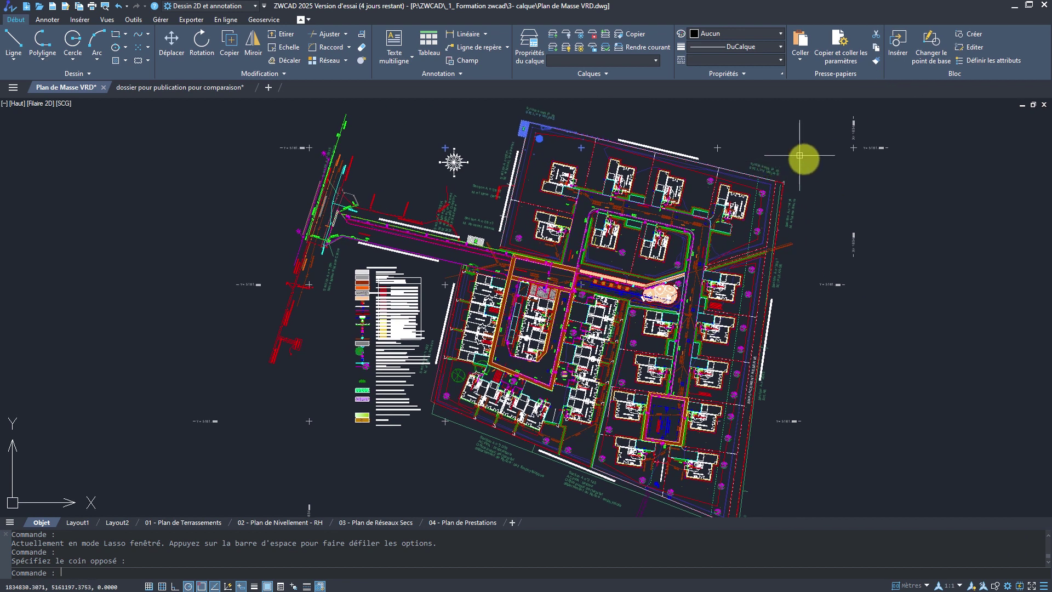
Open the Properties palette from the Outils tab and dock it to the right edge.
click(133, 19)
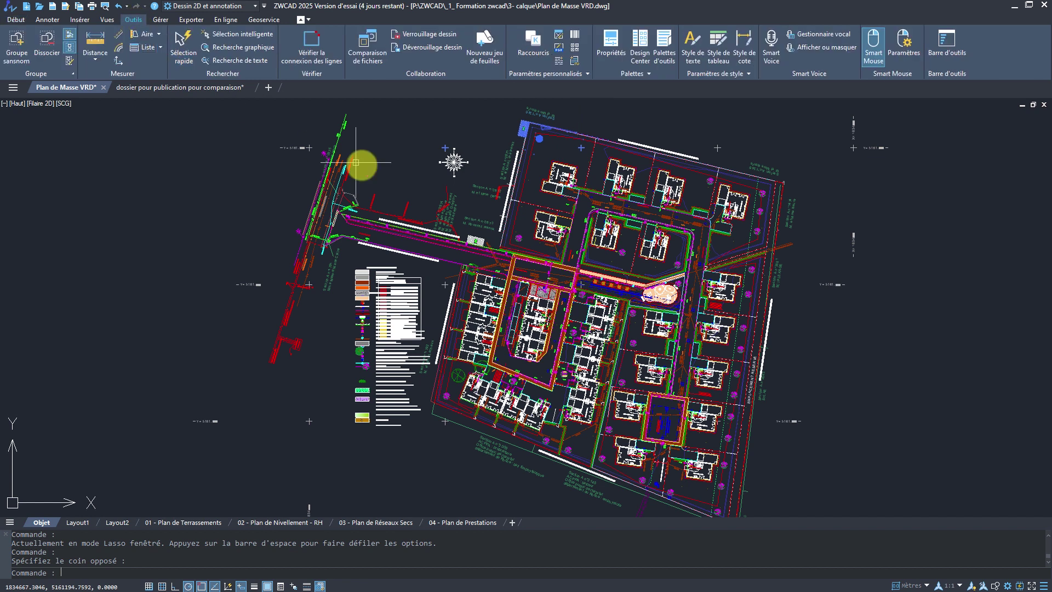
click(613, 52)
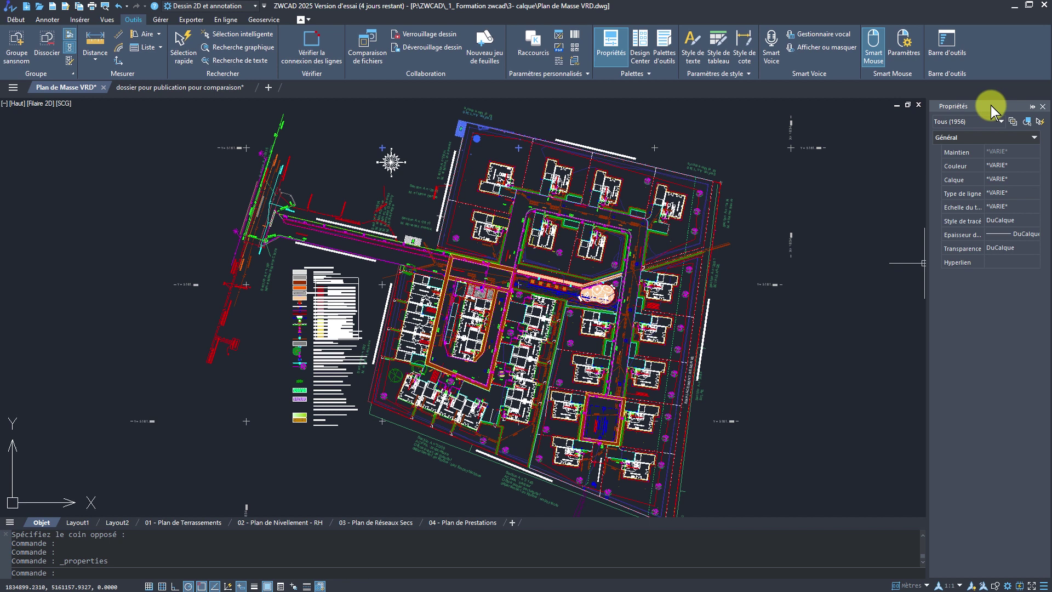
drag(990, 105, 653, 332)
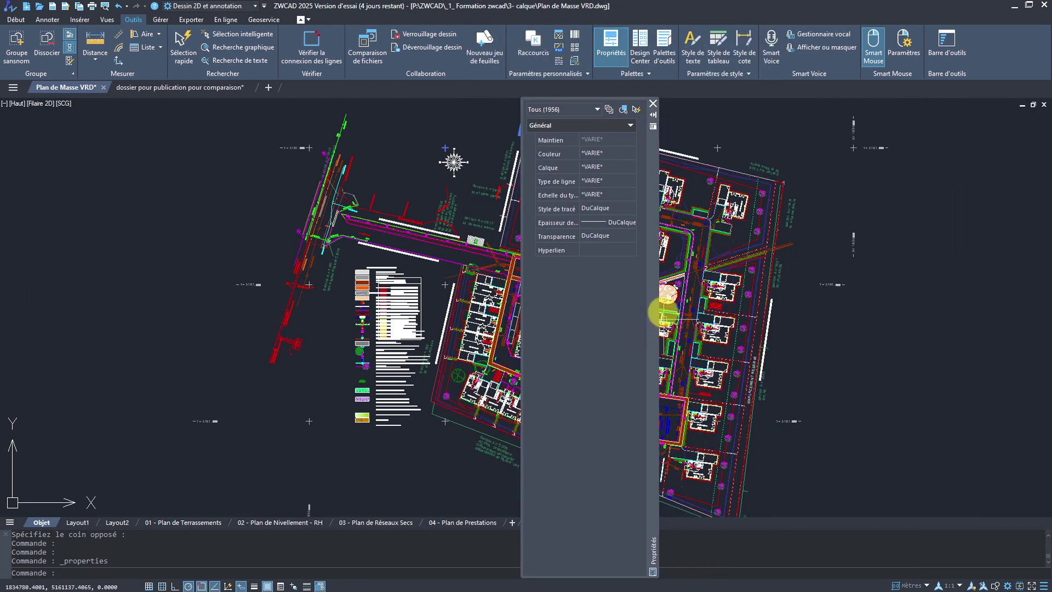
right_click(652, 159)
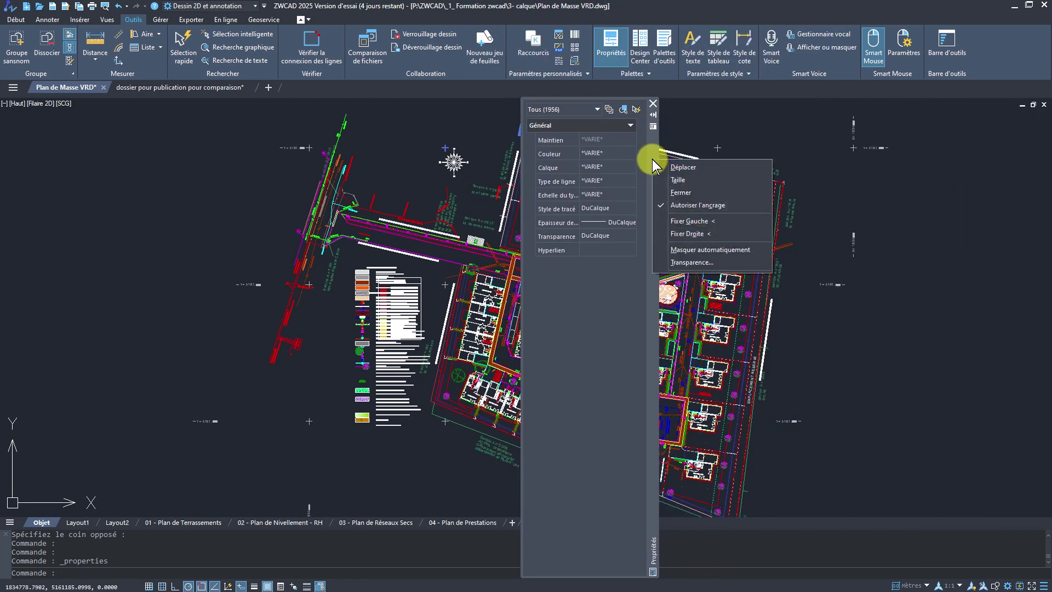
click(665, 237)
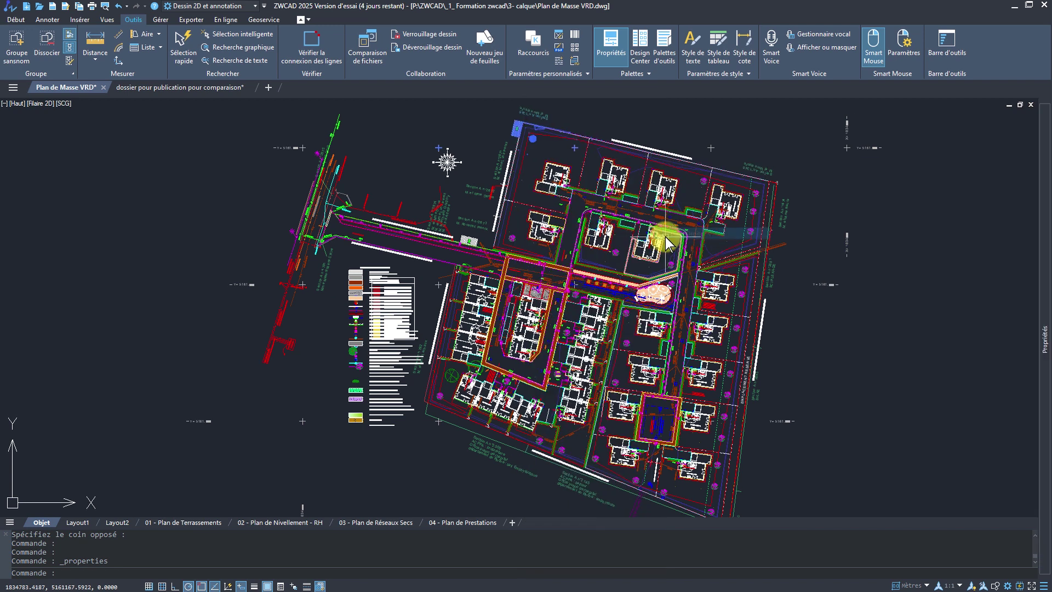
click(655, 60)
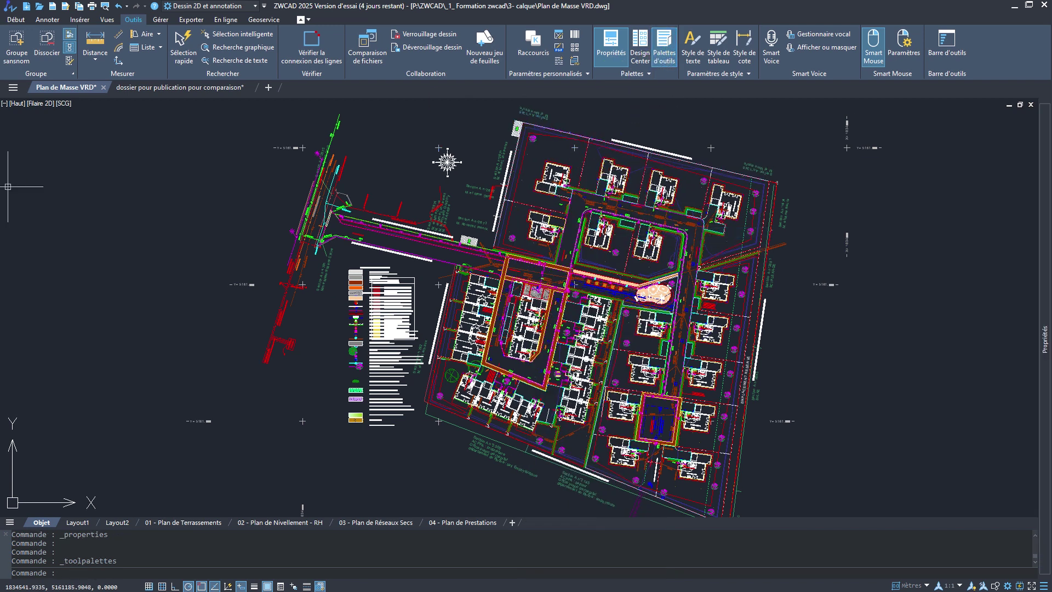
Dock the tool palette on the right edge and open the external references palette.
drag(298, 261, 251, 143)
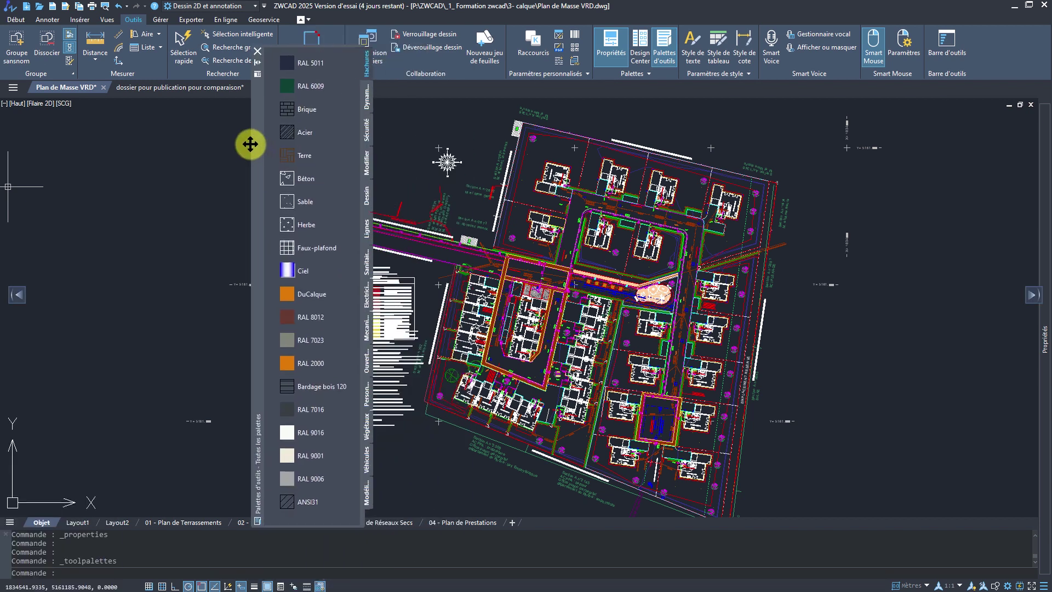
right_click(254, 191)
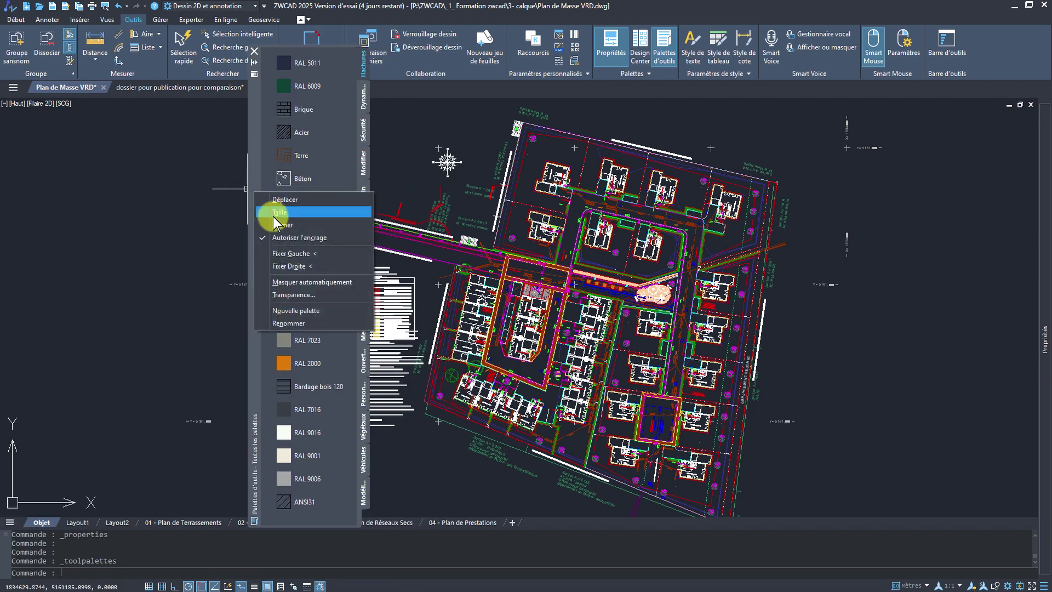
click(299, 265)
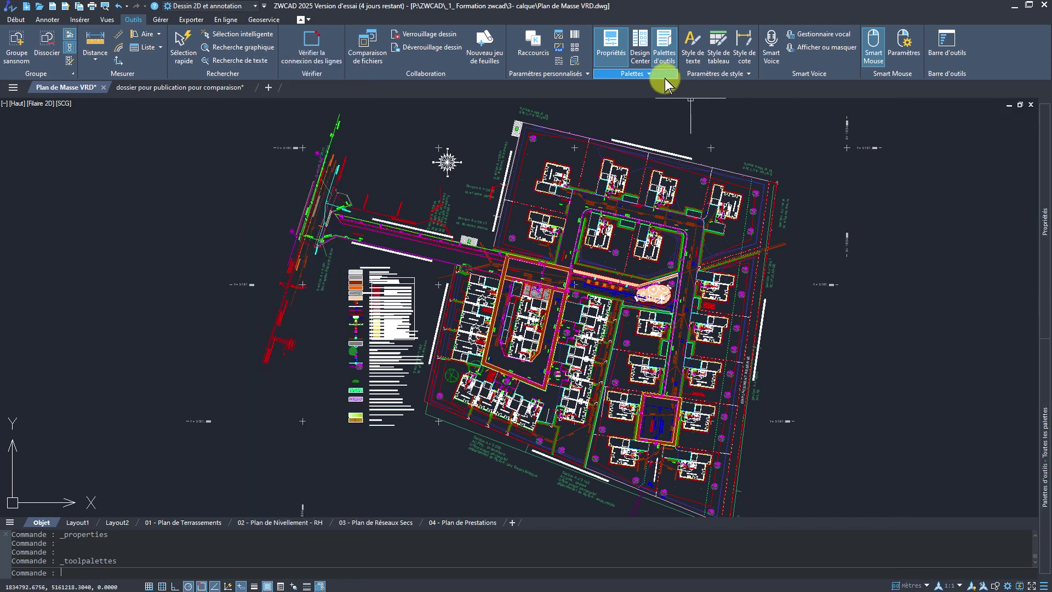
click(661, 76)
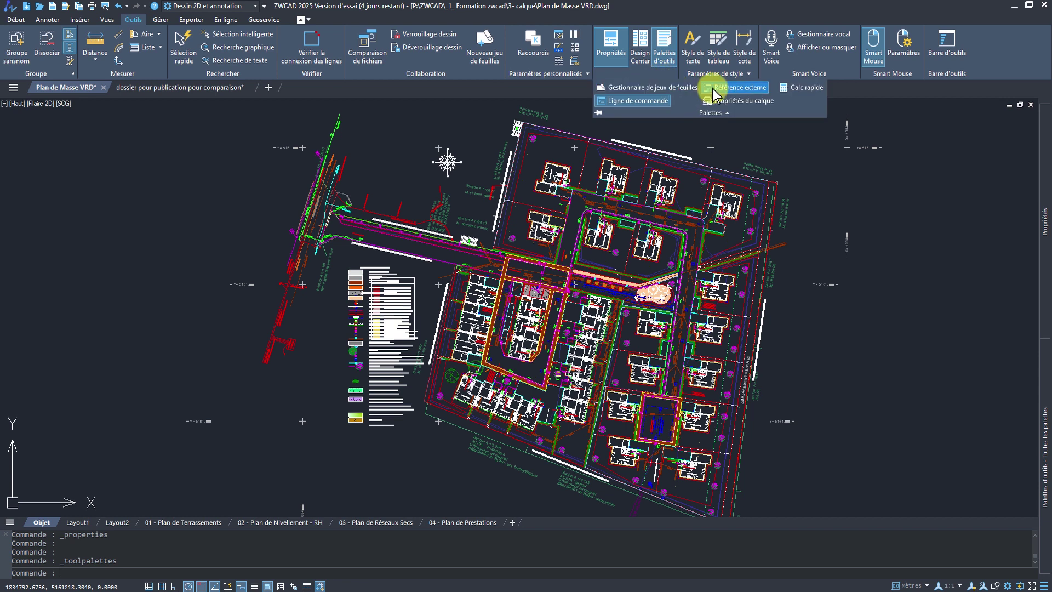
click(712, 87)
Set the external references palette to auto-hide and open the Layer Properties palette.
right_click(794, 186)
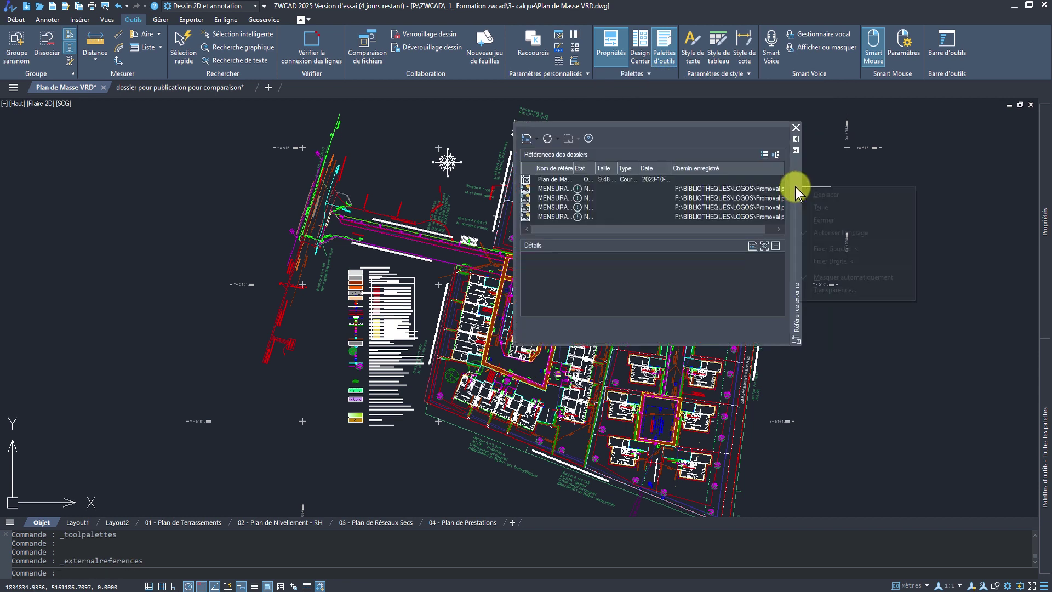
click(822, 261)
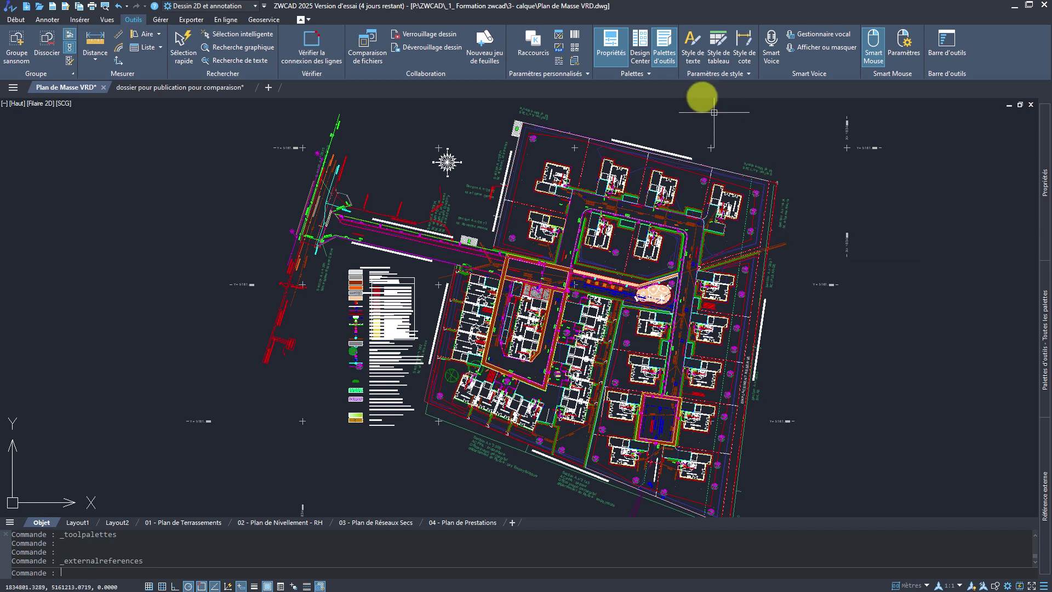
click(662, 74)
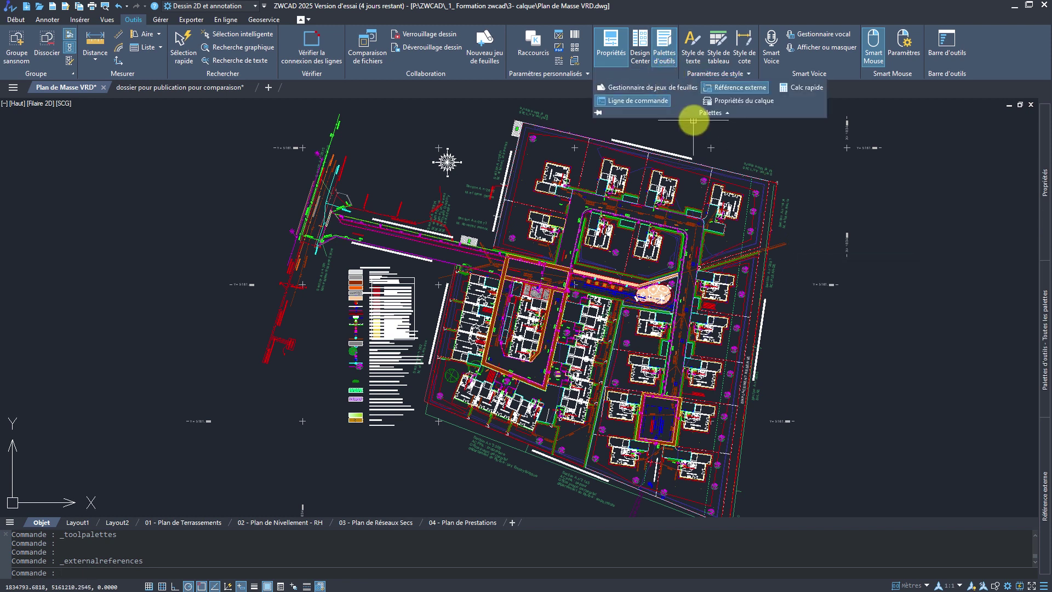
click(754, 103)
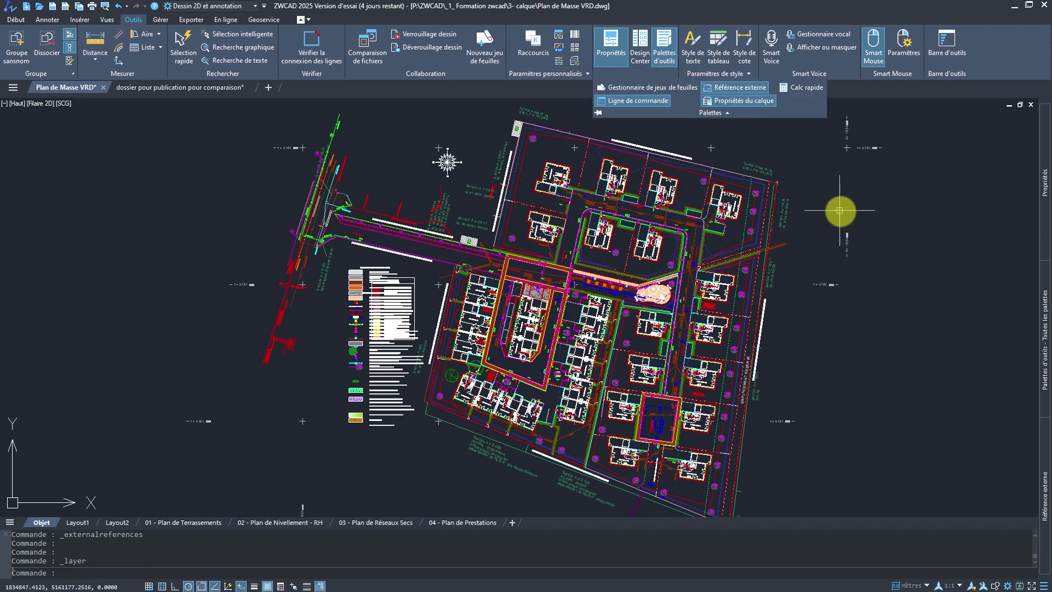
click(890, 234)
click(858, 230)
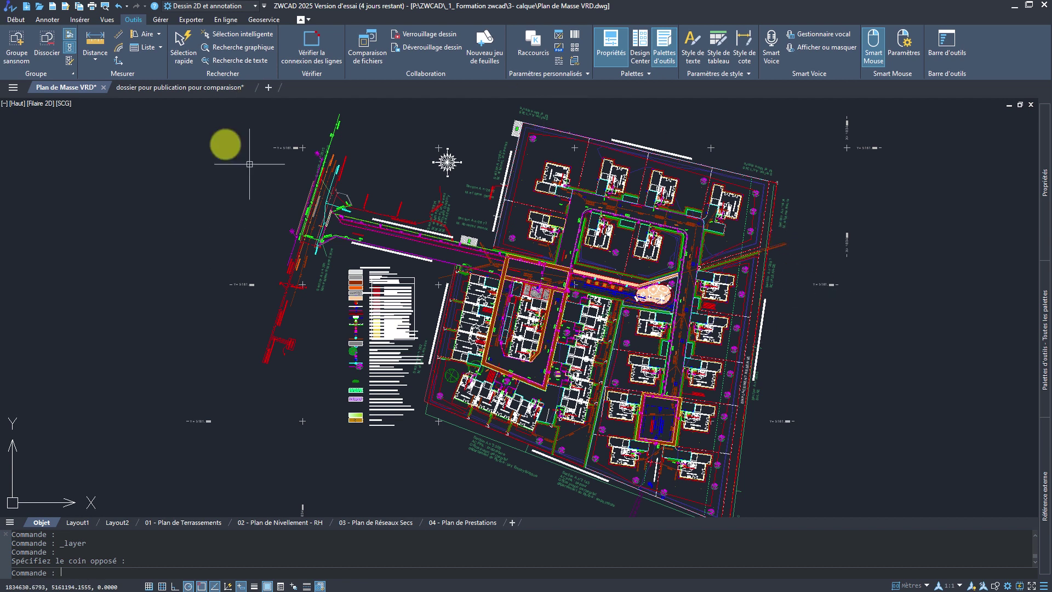
From the Début tab, save the current interface as the workspace 'ZWfrance'.
click(11, 21)
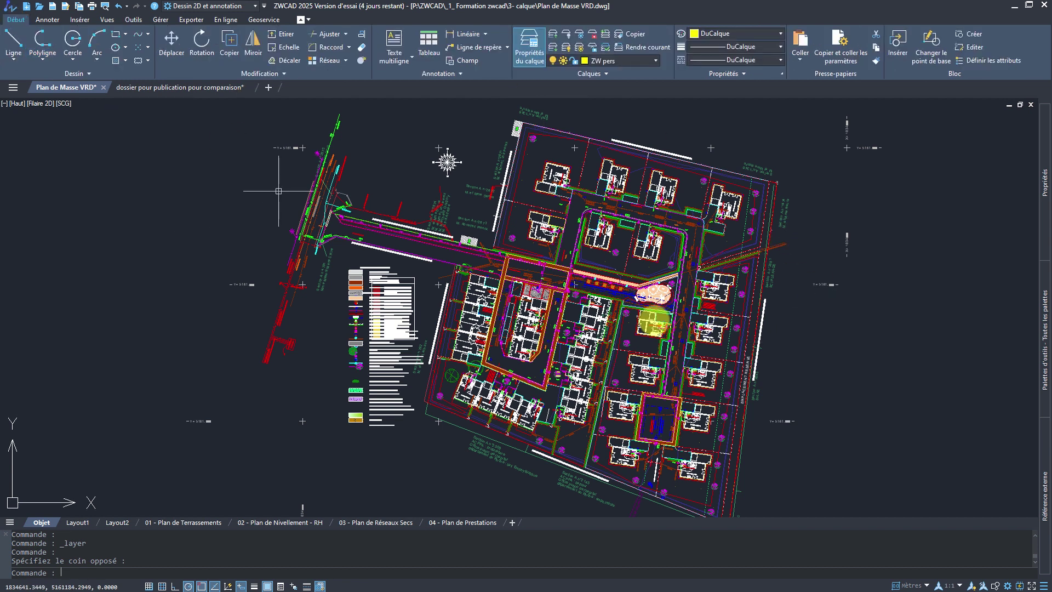
click(1008, 587)
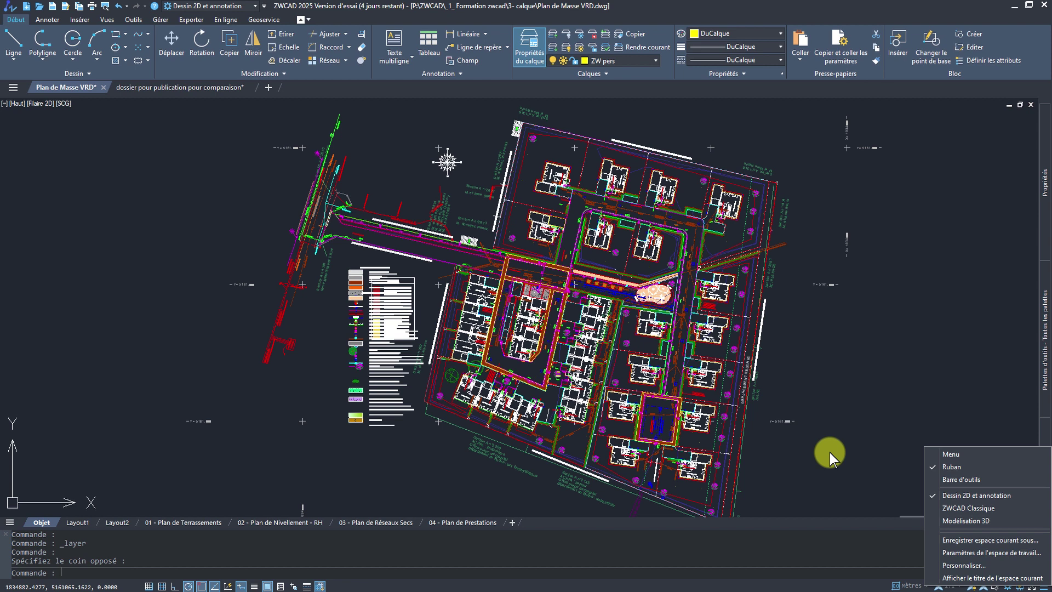
click(949, 540)
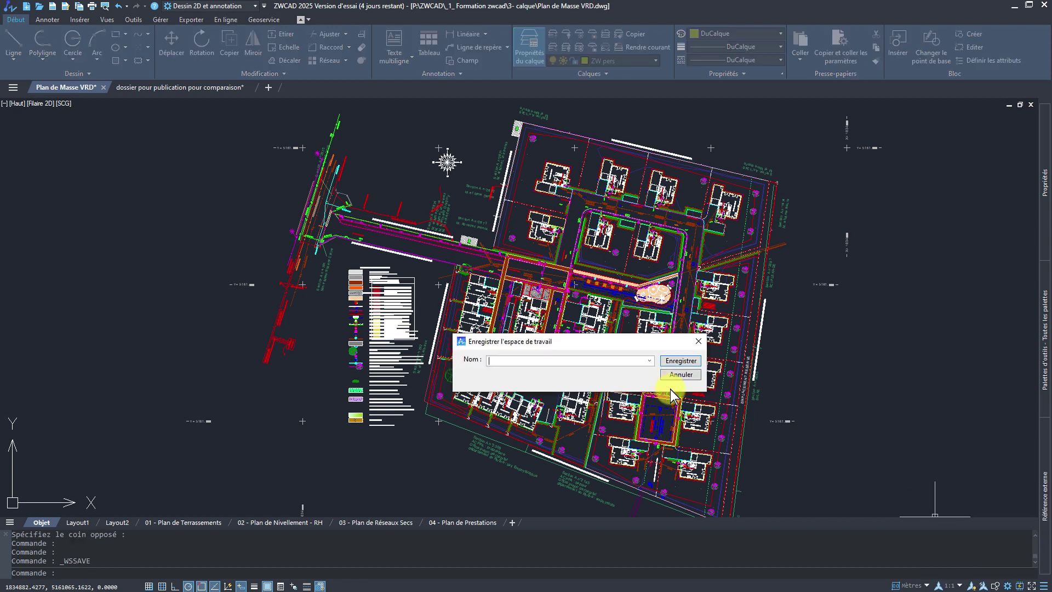
text(ZWfrance)
click(681, 360)
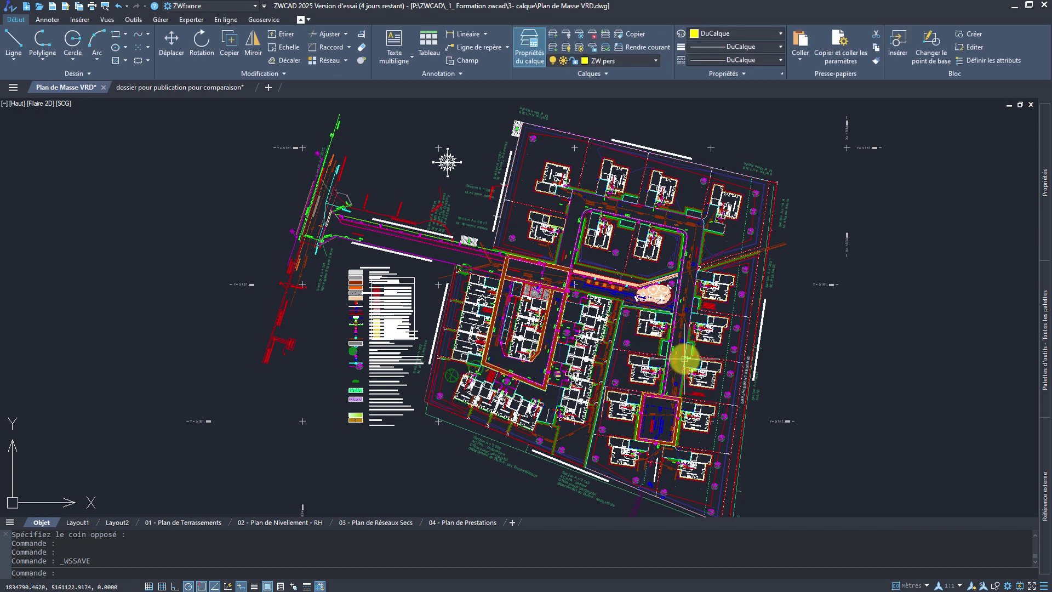
click(1007, 585)
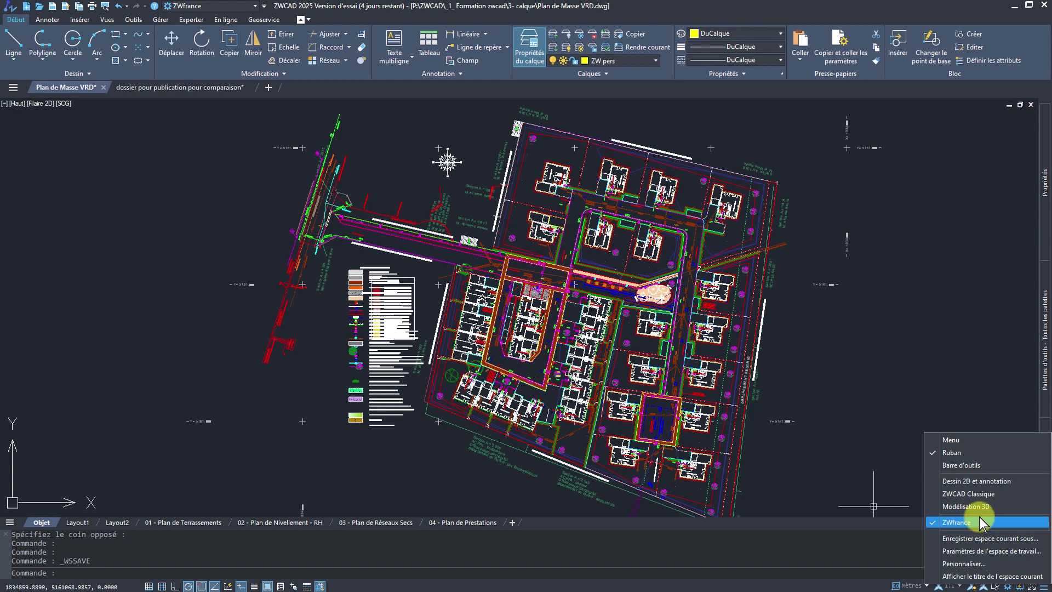
Switch through Dessin 2D et annotation to the Modélisation 3D workspace.
click(979, 483)
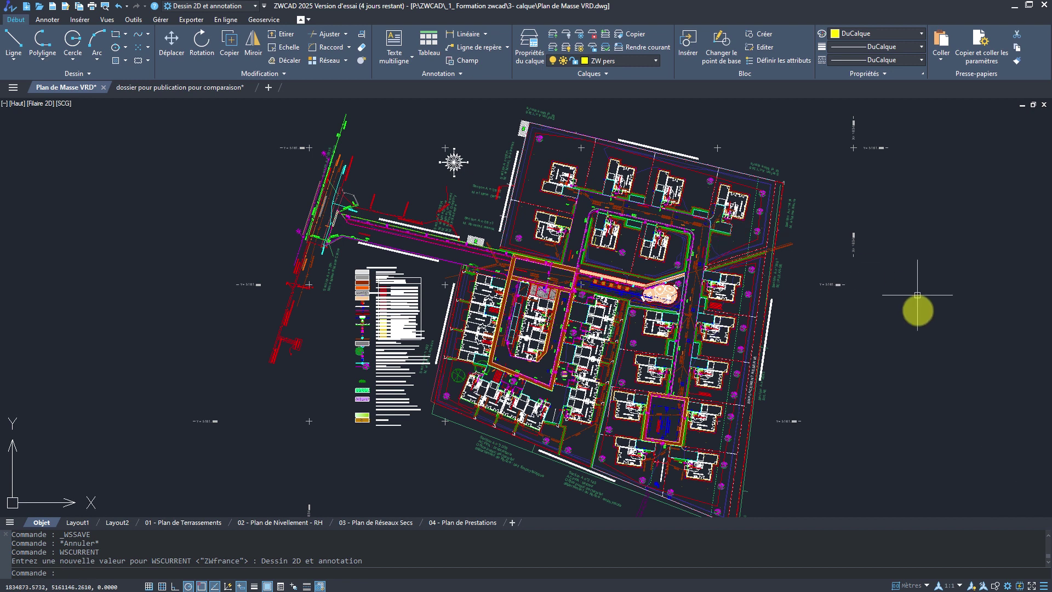
click(1008, 586)
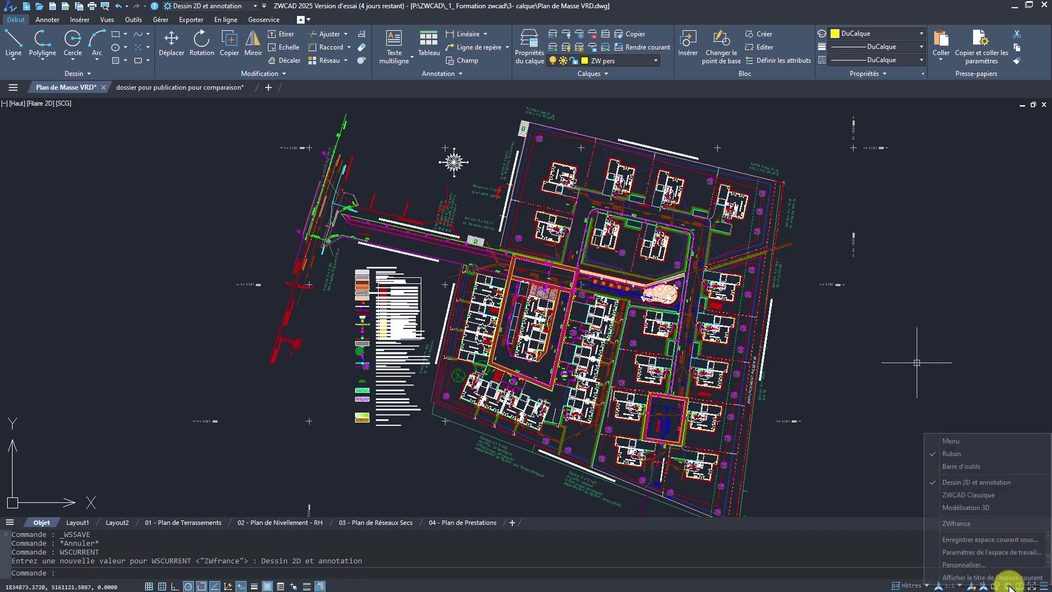
click(1002, 508)
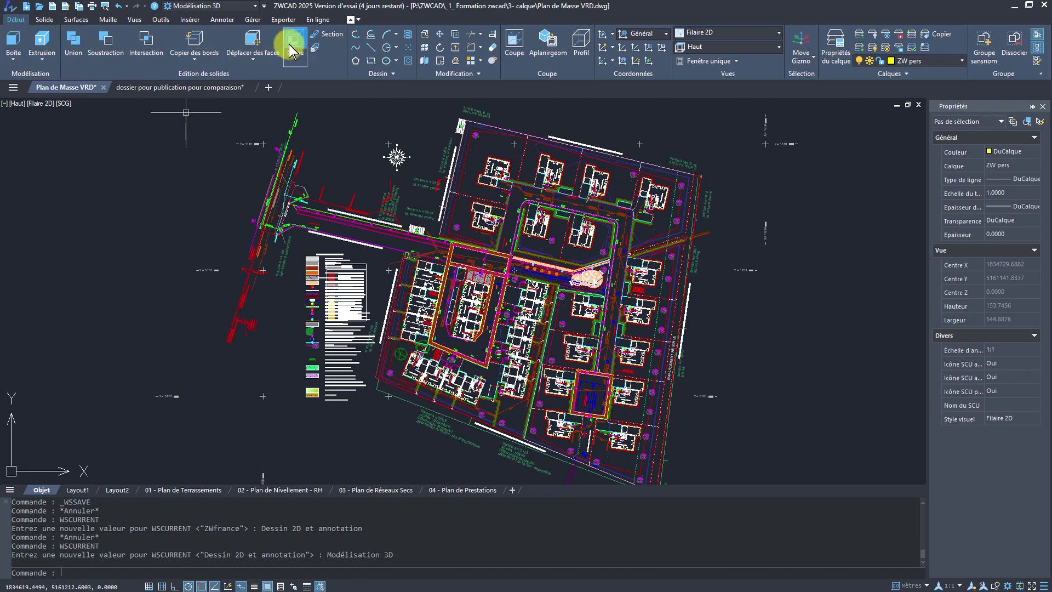
Browse the Solide, Surfaces and Maille ribbon tabs, then return to Début.
click(54, 22)
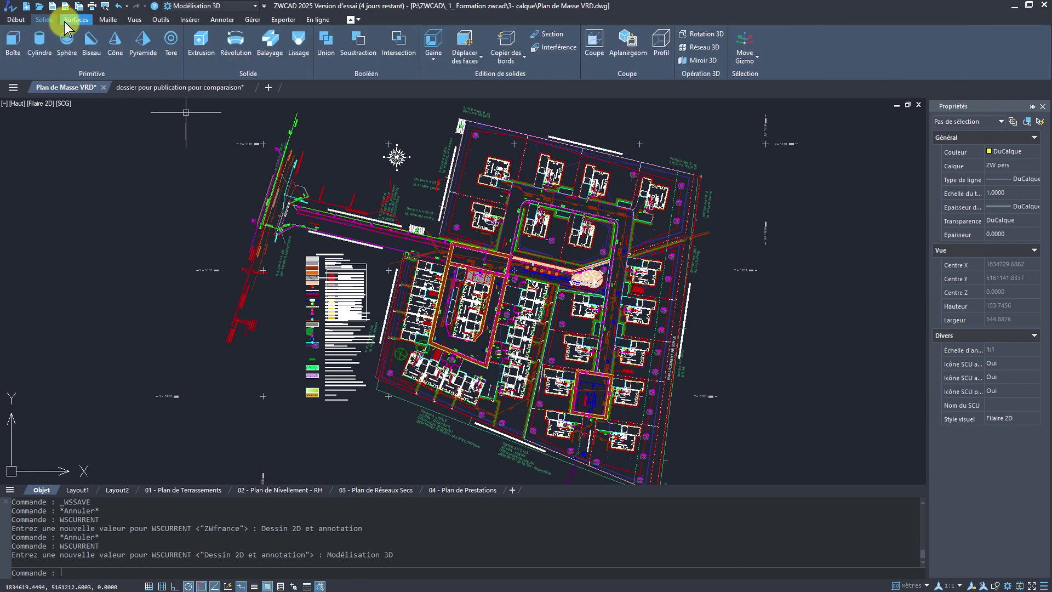
click(77, 21)
click(103, 19)
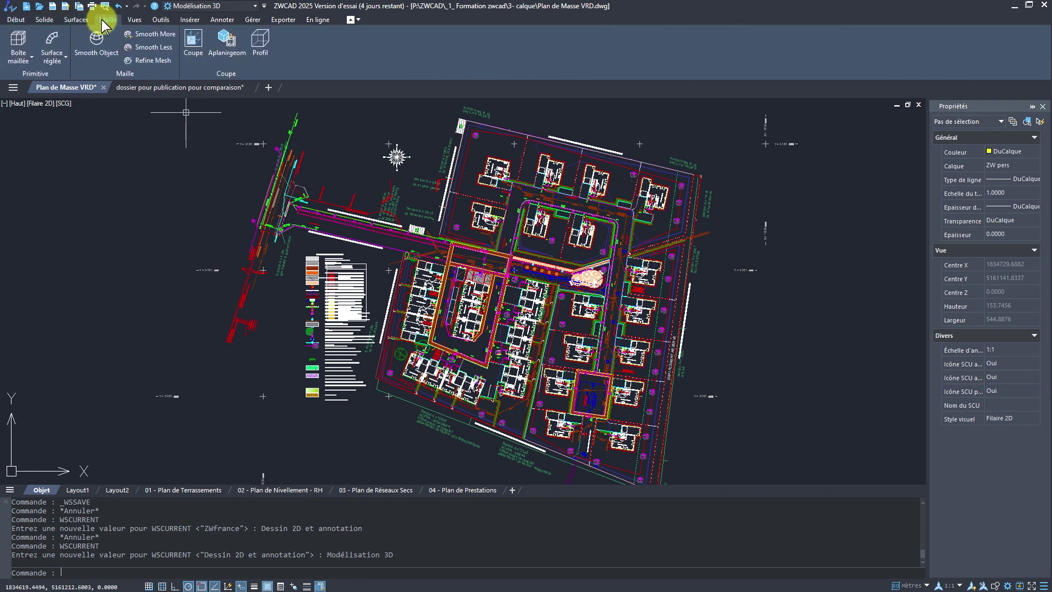
click(16, 20)
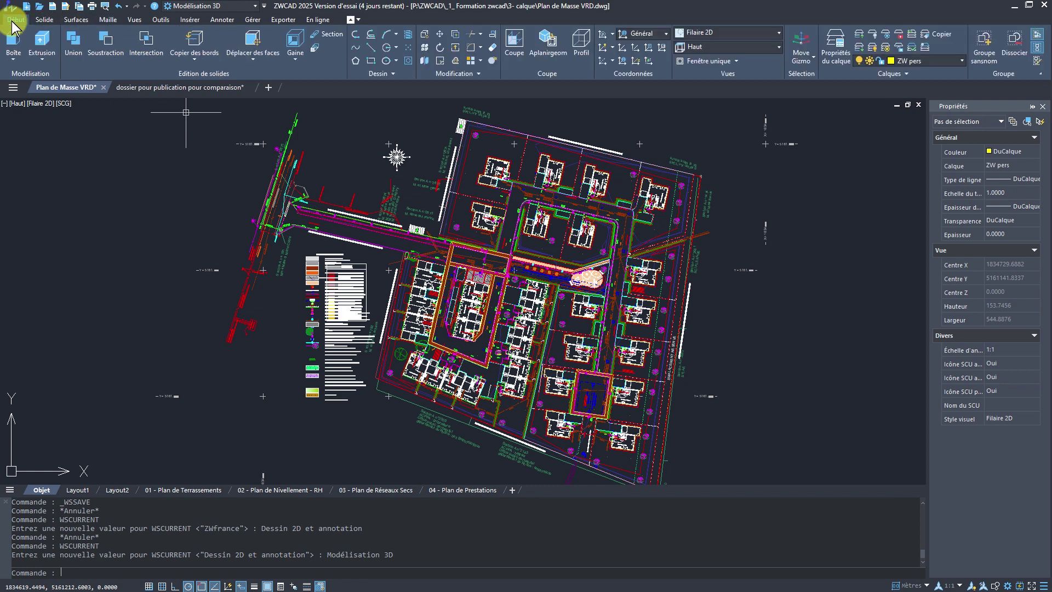
click(1009, 586)
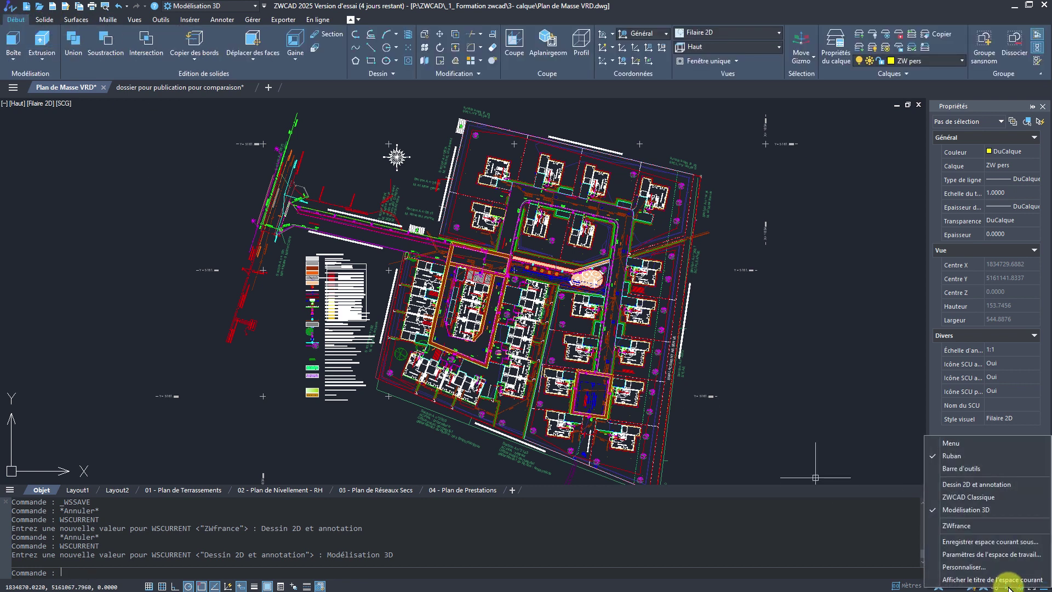
Switch back to the ZWfrance workspace and set the Properties palette to auto-hide.
click(968, 524)
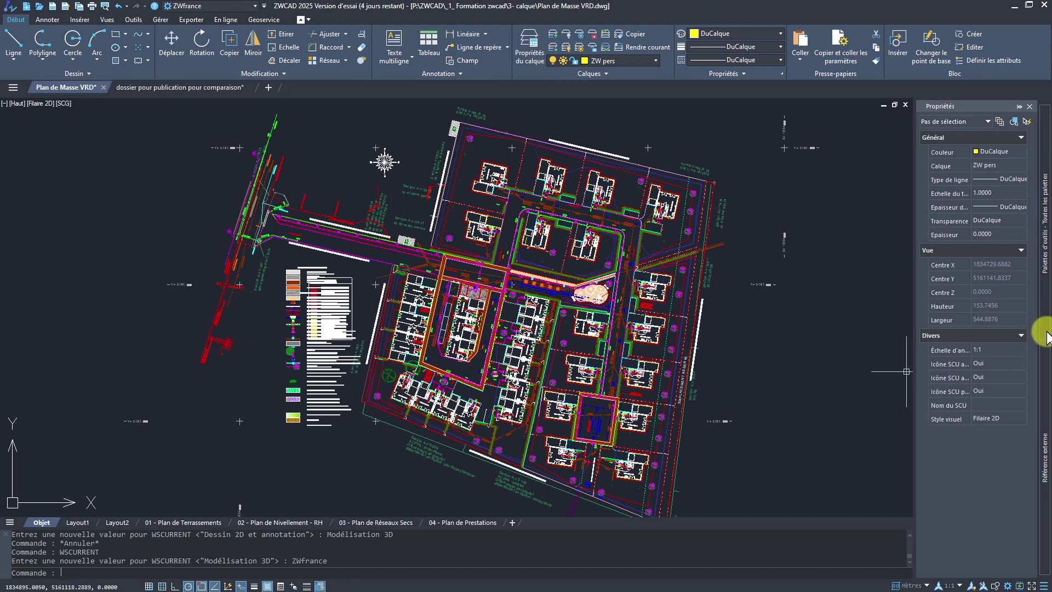
drag(872, 409, 900, 324)
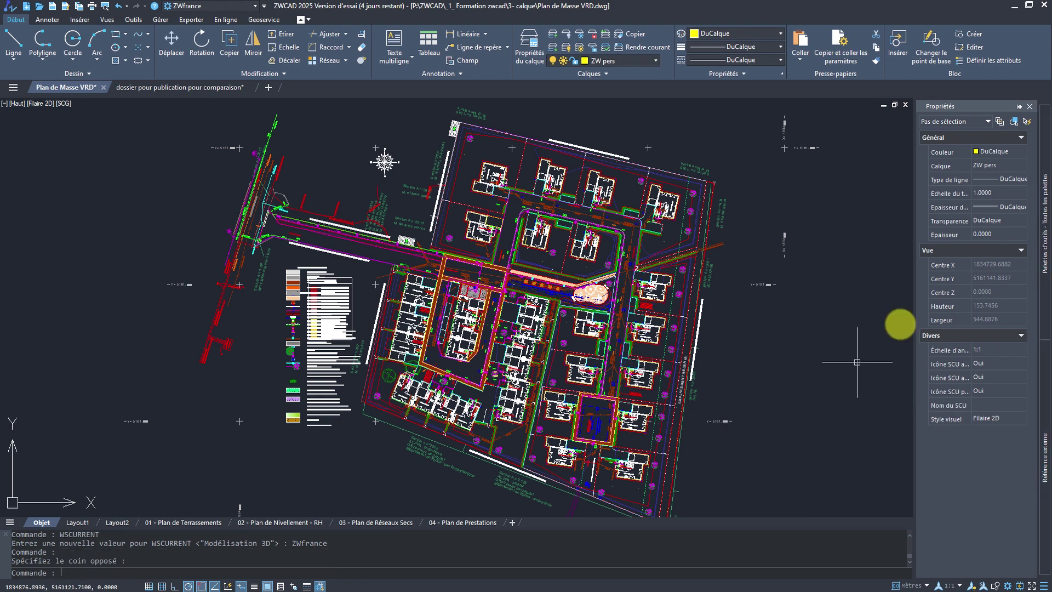
click(1018, 108)
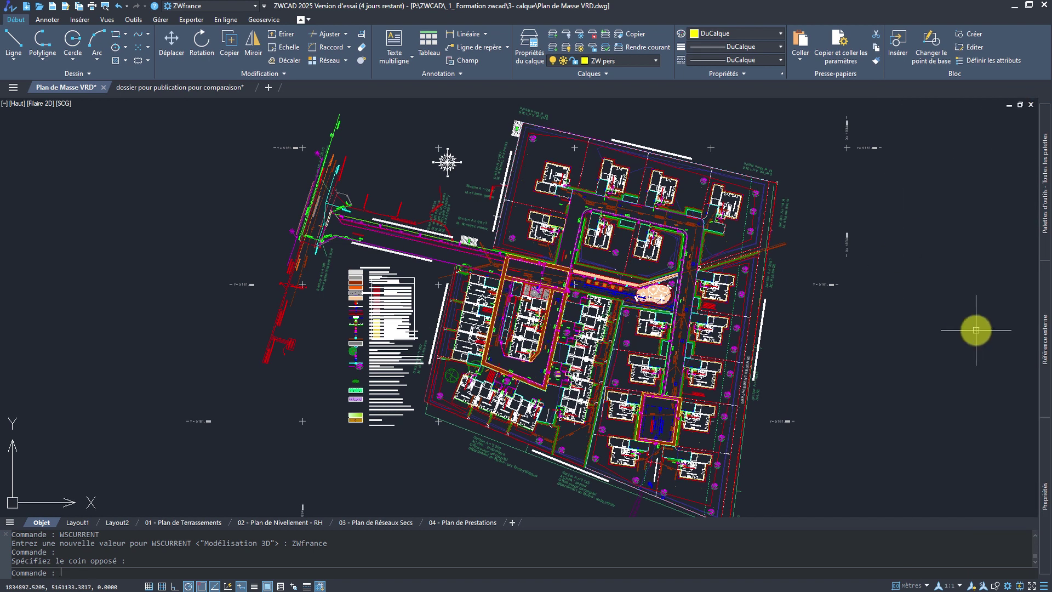
middle_drag(915, 324, 893, 318)
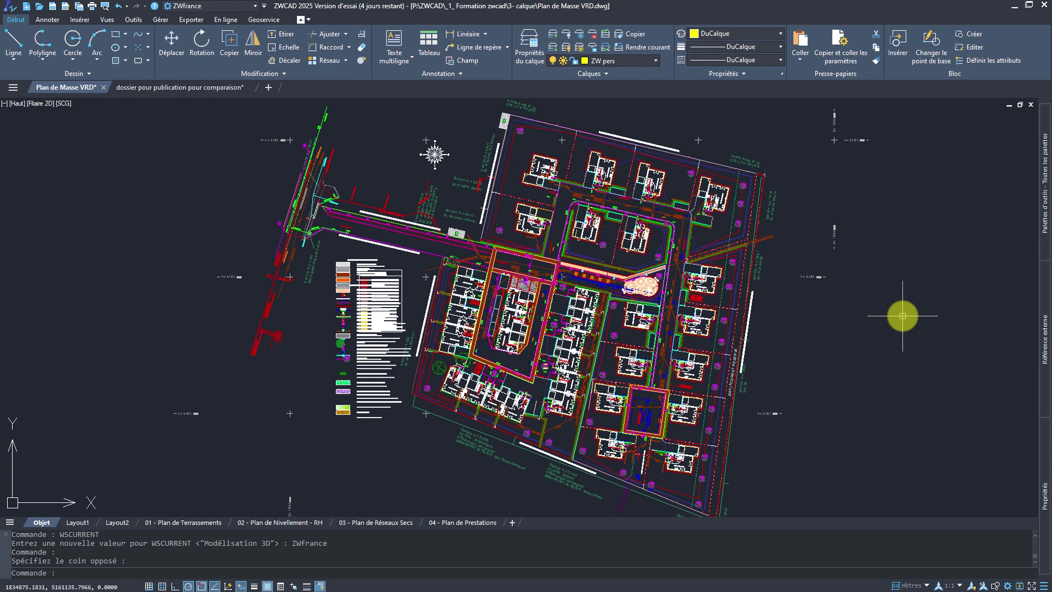
Float the 'dossier pour publication pour comparaison' drawing out into its own window.
click(170, 89)
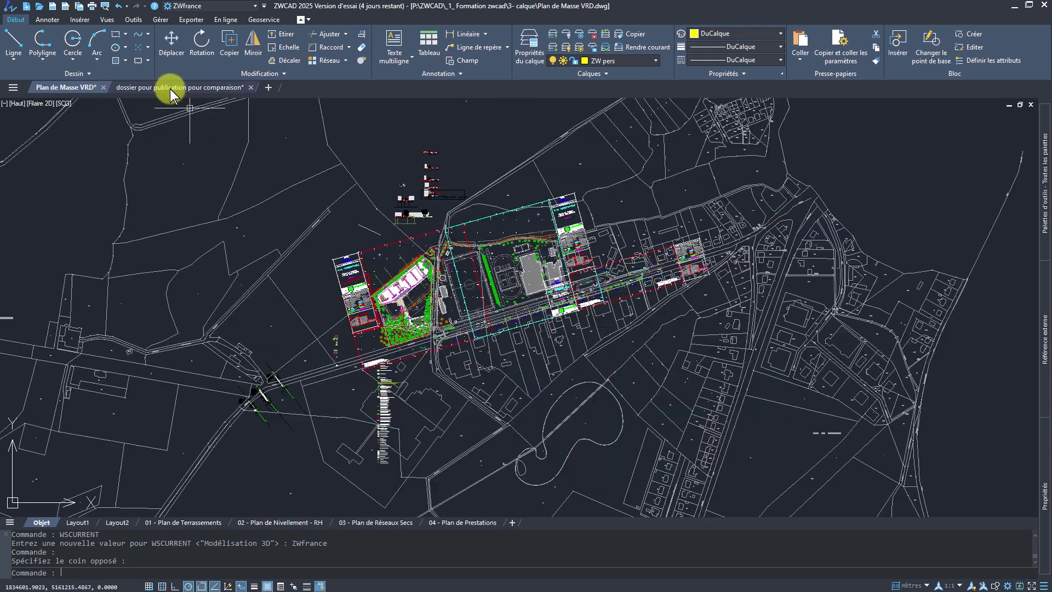
click(67, 88)
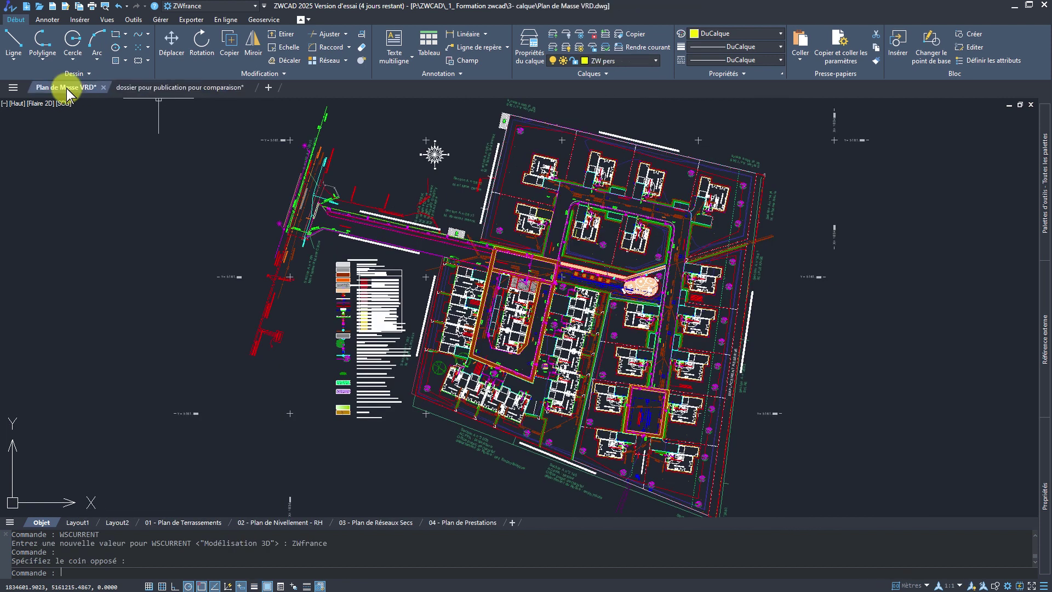
mouse_move(179, 87)
mouse_move(159, 88)
mouse_down()
mouse_move(507, 195)
mouse_move(662, 118)
mouse_up()
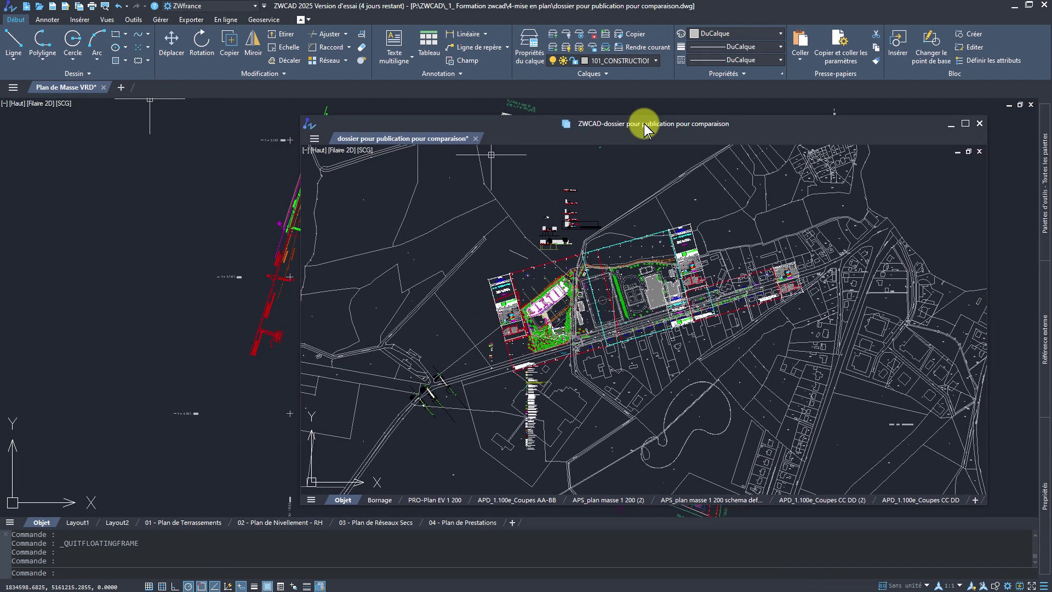
click(243, 245)
scroll(142, 286, down, 2)
scroll(159, 264, down, 2)
scroll(187, 258, down, 1)
scroll(184, 258, down, 2)
scroll(181, 241, up, 2)
Move the floating comparison drawing and dock it back beside Plan de Masse VRD.
click(203, 242)
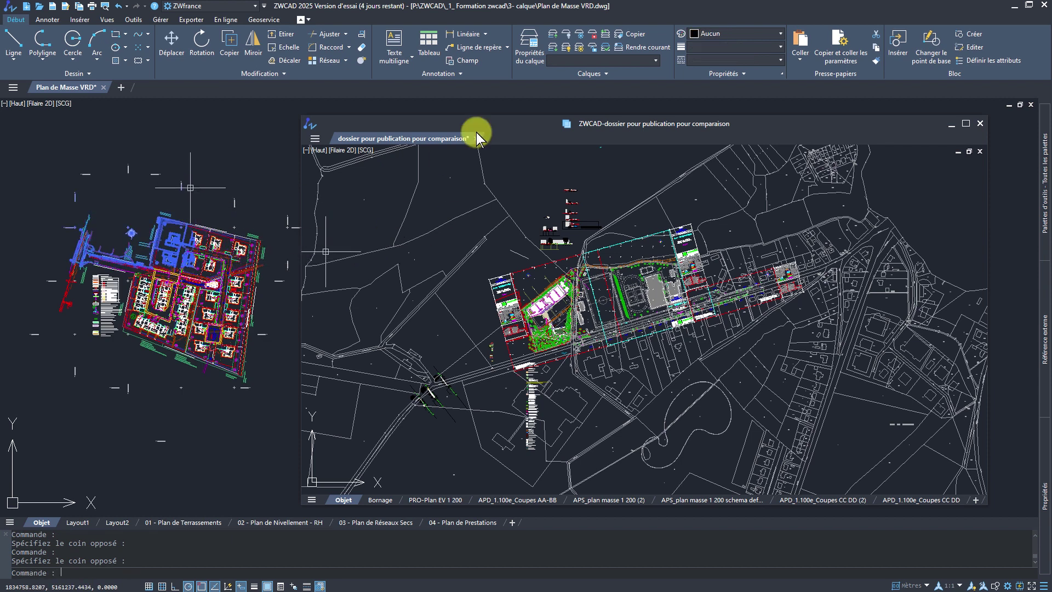
mouse_move(492, 121)
mouse_down()
mouse_move(1046, 161)
mouse_move(876, 159)
mouse_move(497, 122)
mouse_move(524, 122)
mouse_up()
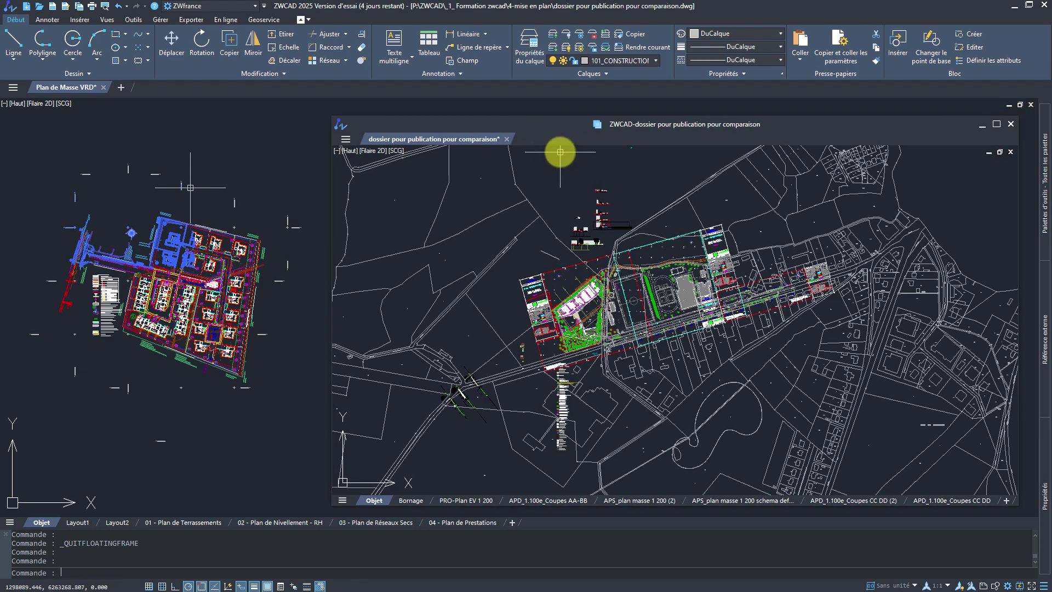
mouse_move(533, 123)
mouse_down()
mouse_move(343, 70)
mouse_move(343, 84)
mouse_up()
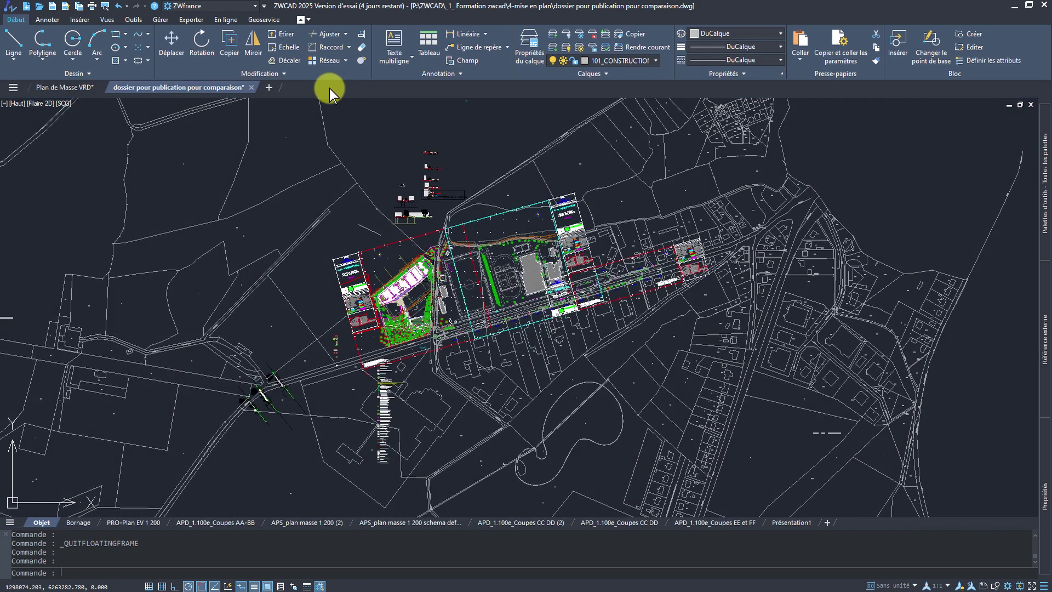
click(62, 91)
click(125, 88)
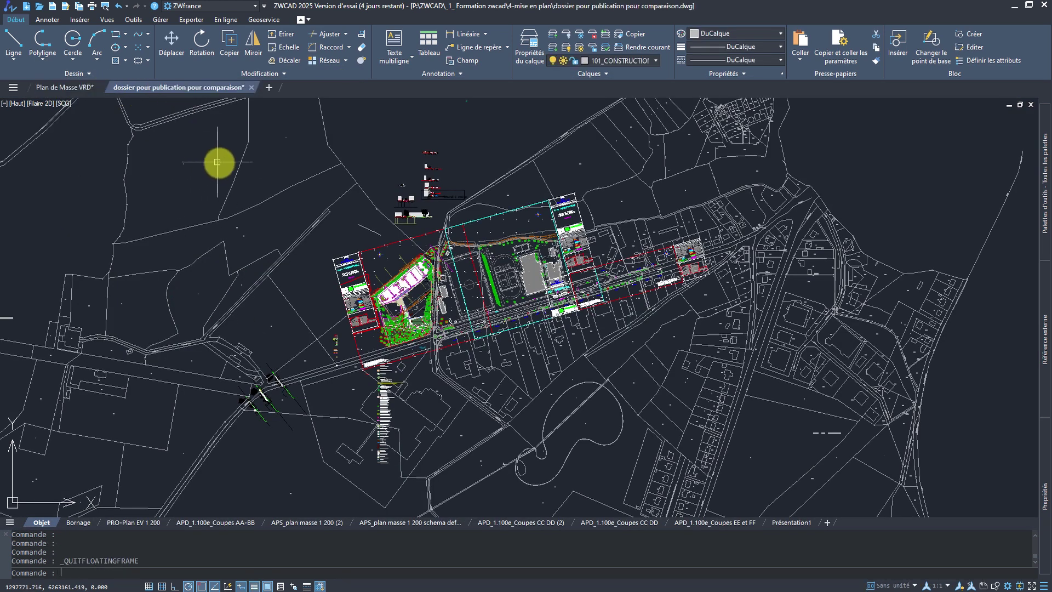
click(63, 87)
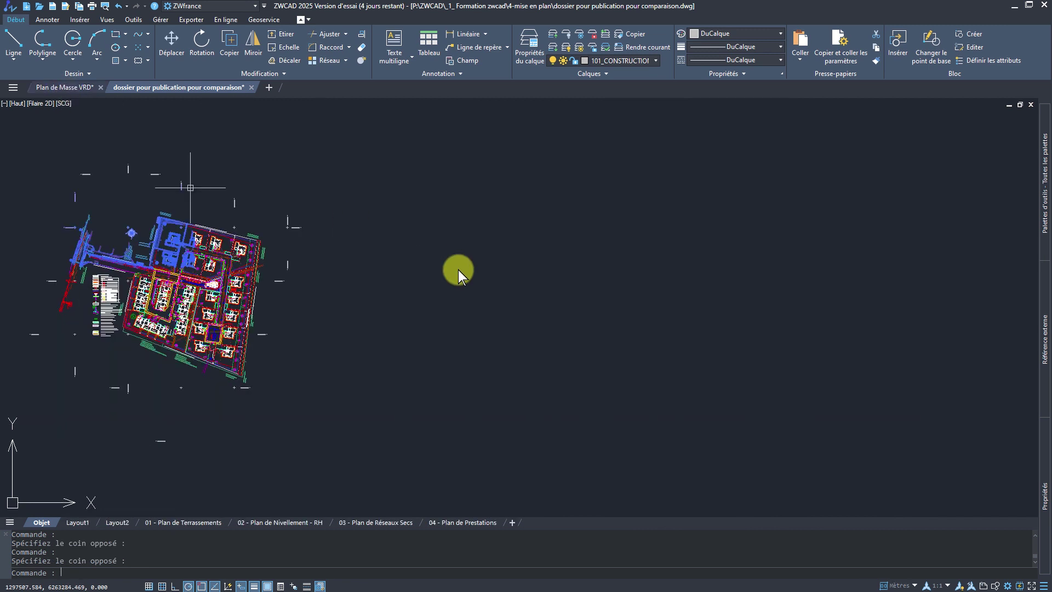
middle_drag(797, 301, 688, 282)
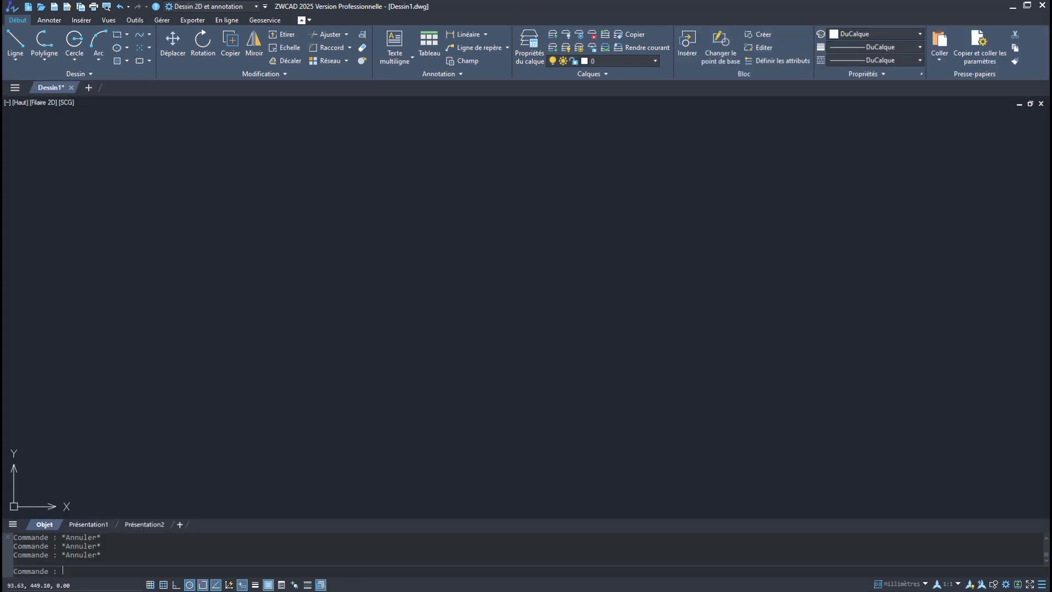